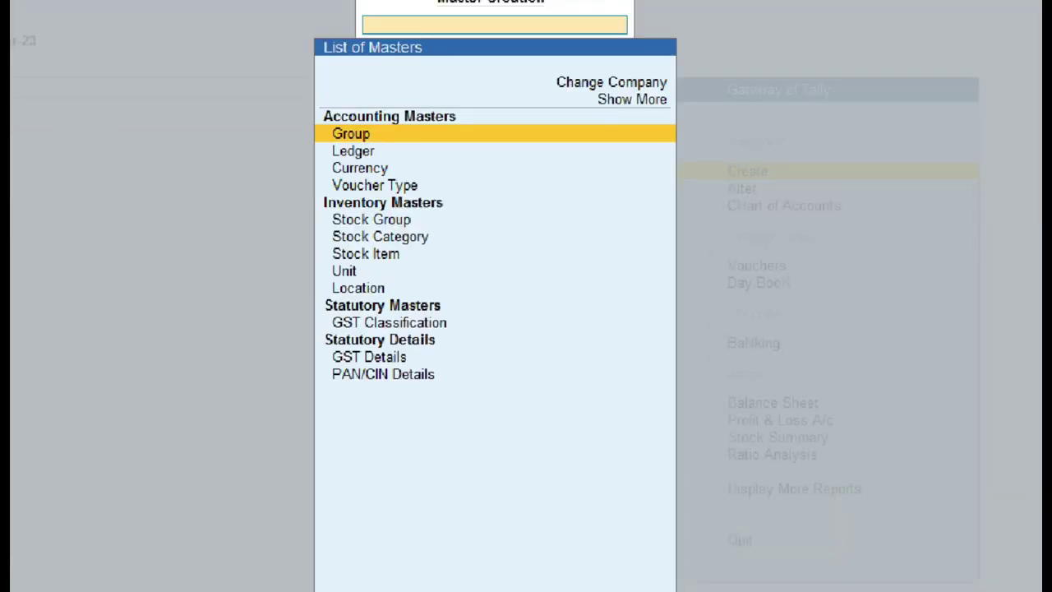
Step: Inspect the company's GST details through the company features, leave them without saving, and return to the list of masters for creation
left_click_drag(266, 284, 610, 346)
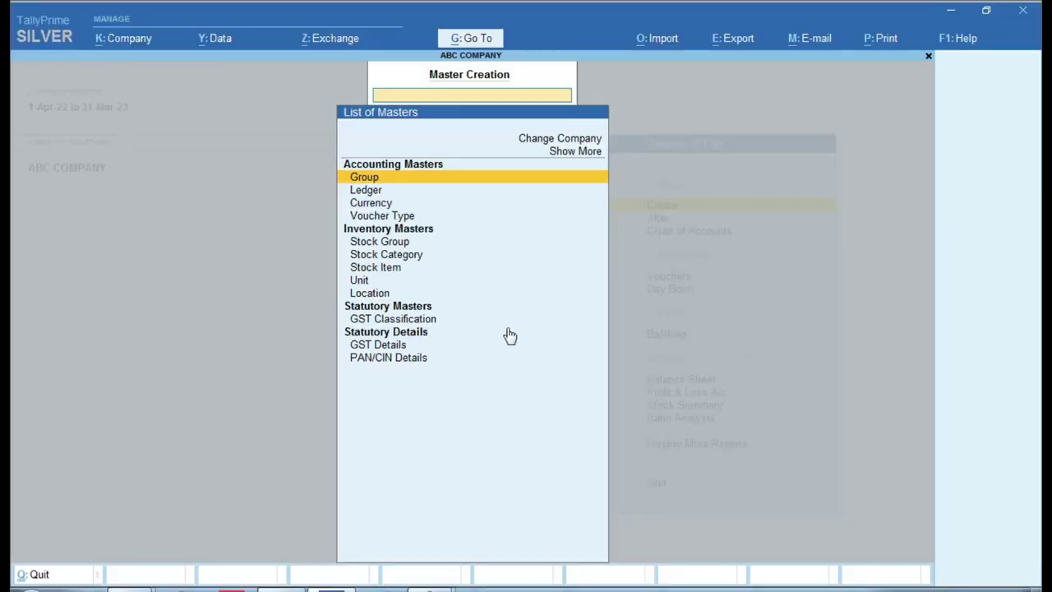
key("Escape")
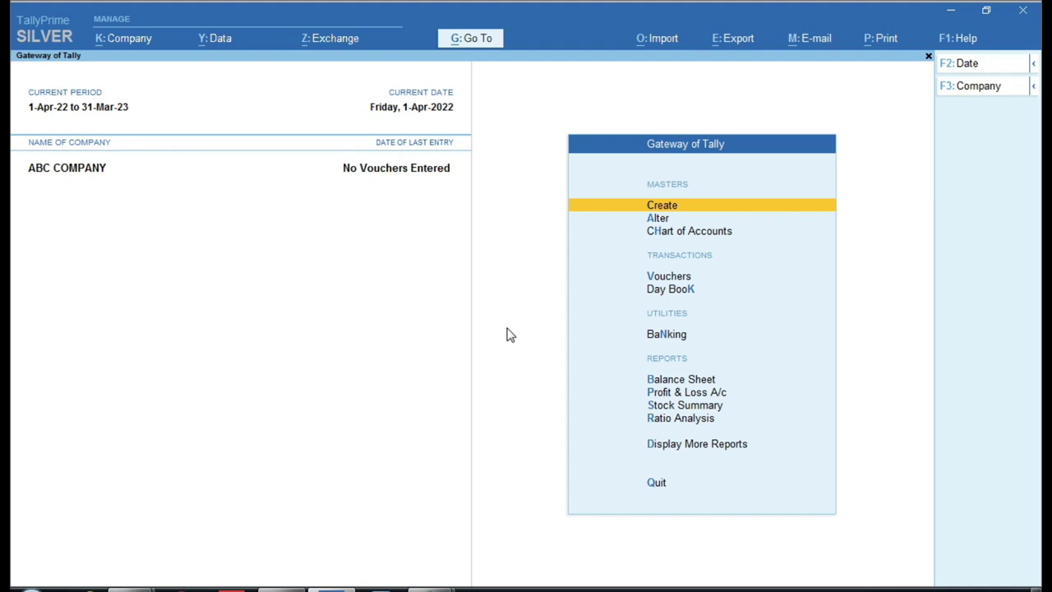
key("F11")
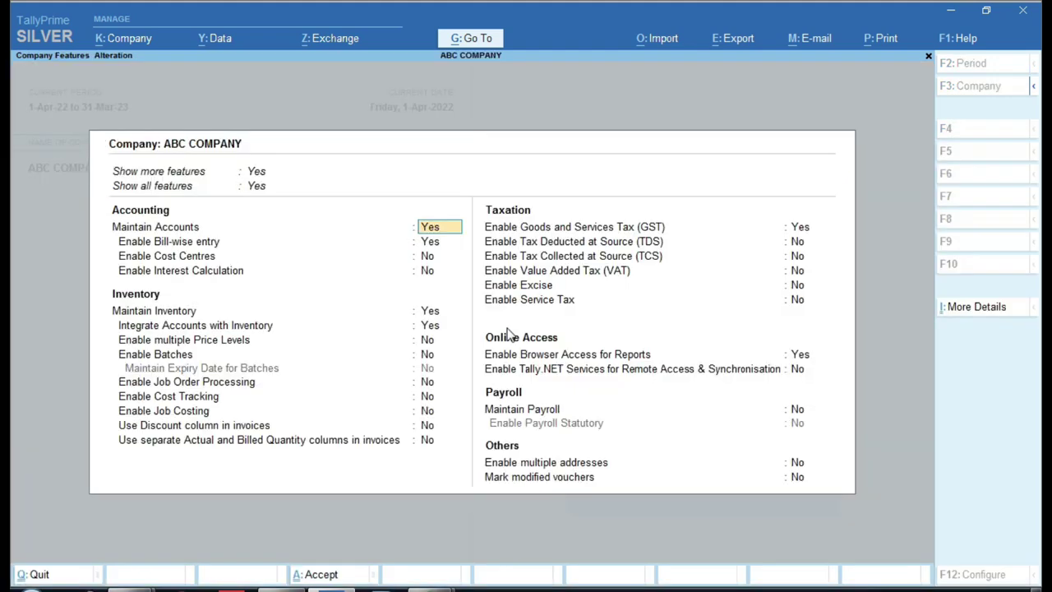
left_click(808, 230)
key("Return")
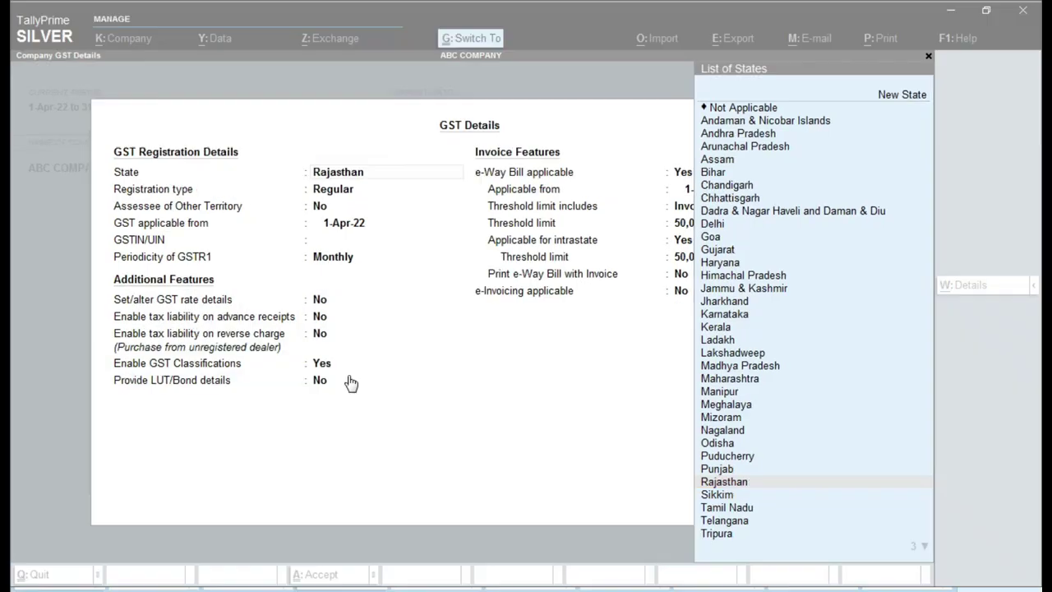
key("Escape")
key("y")
key("Escape")
key("y")
key("Return")
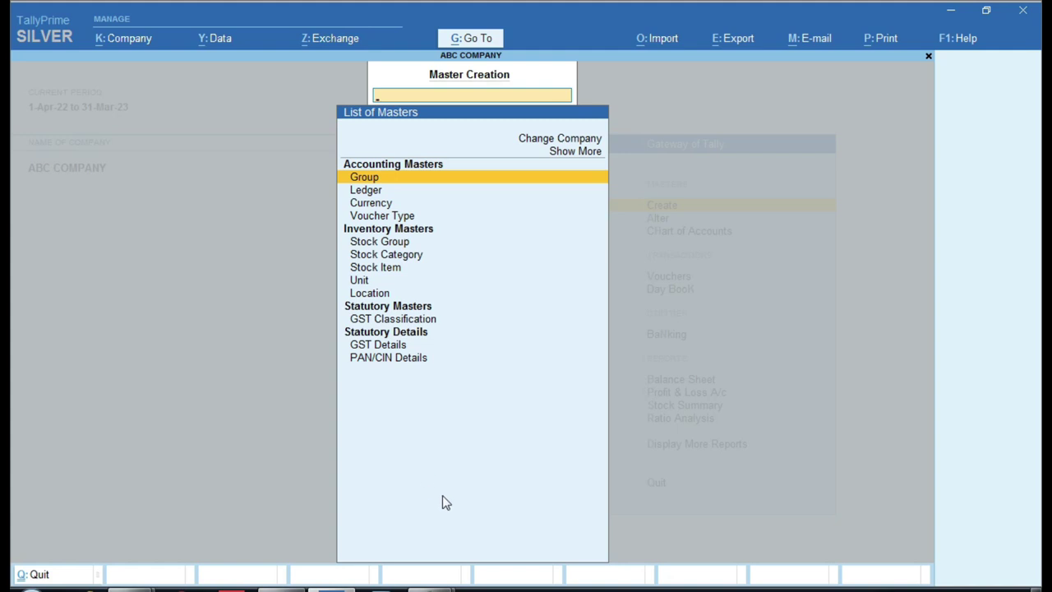
Step: Switch to the Excel worksheet and examine the HSN codes and GST tax rates of all the item groups
mouse_move(440, 588)
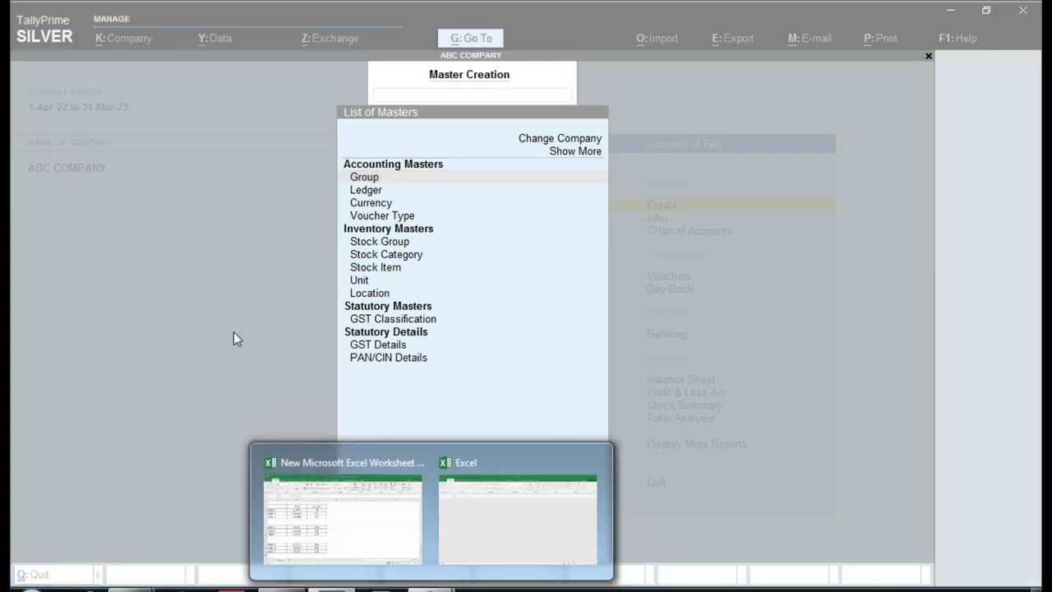
left_click(367, 505)
left_click(267, 262)
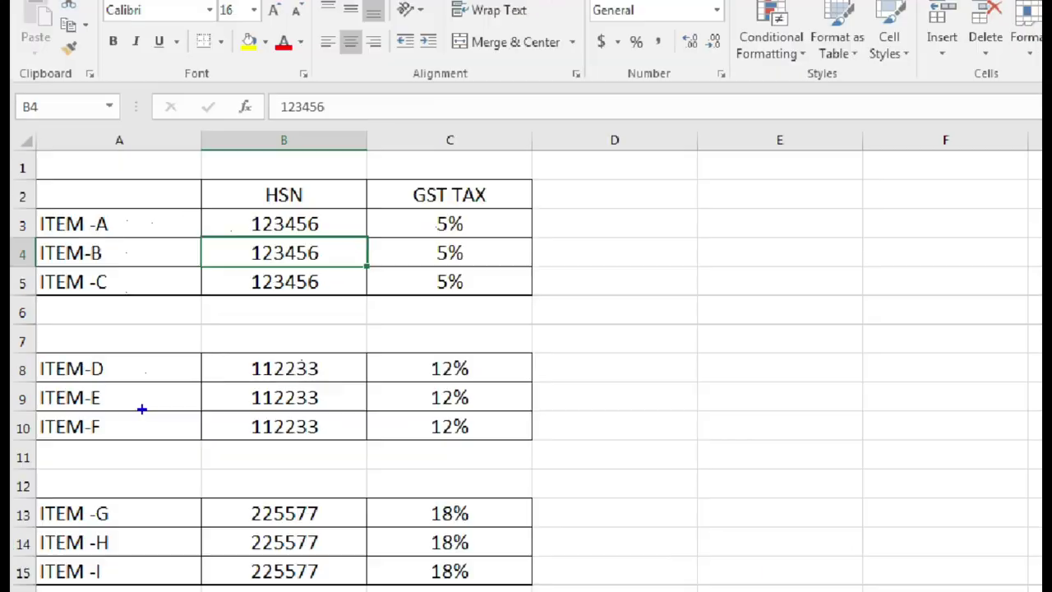
scroll(141, 409, "down", 2)
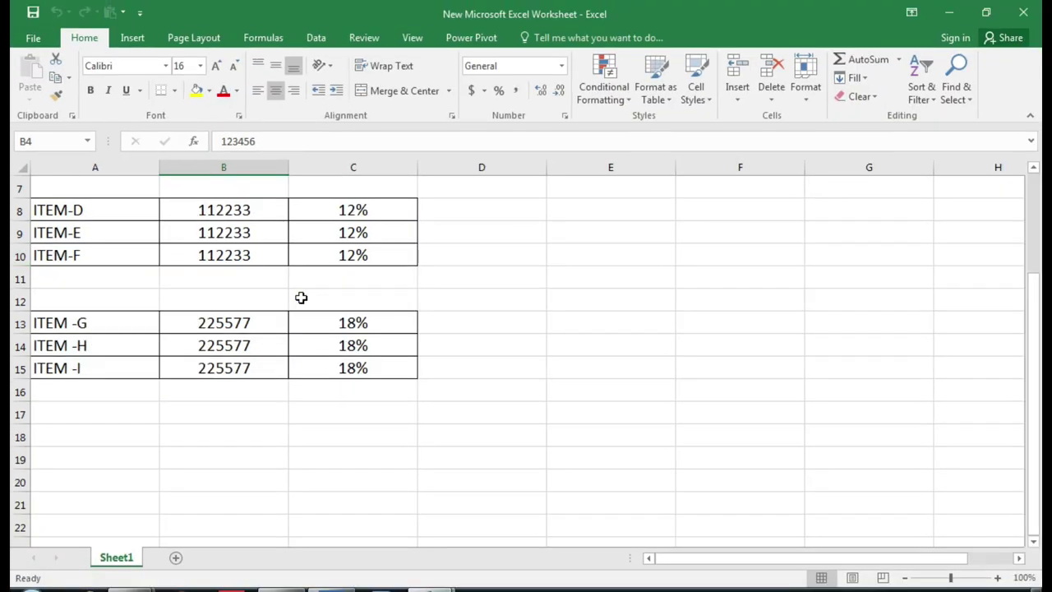
Step: Switch back to TallyPrime and start creating a GST Classification master
left_click(343, 584)
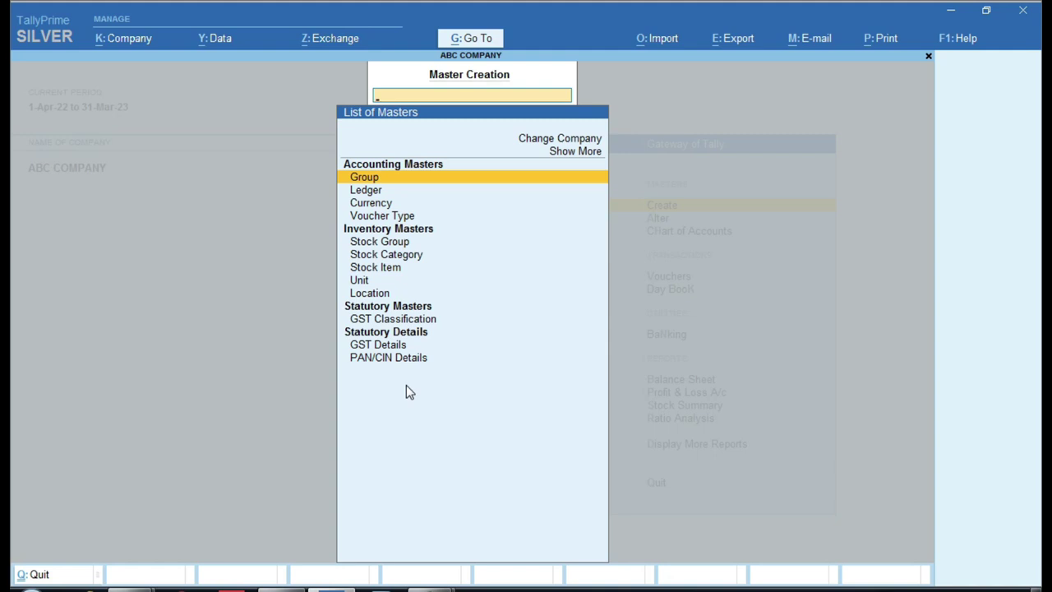
key("Down")
key("Down")
key("Down")
key("Down")
key("Down")
key("Down")
key("Down")
key("Down")
key("Down")
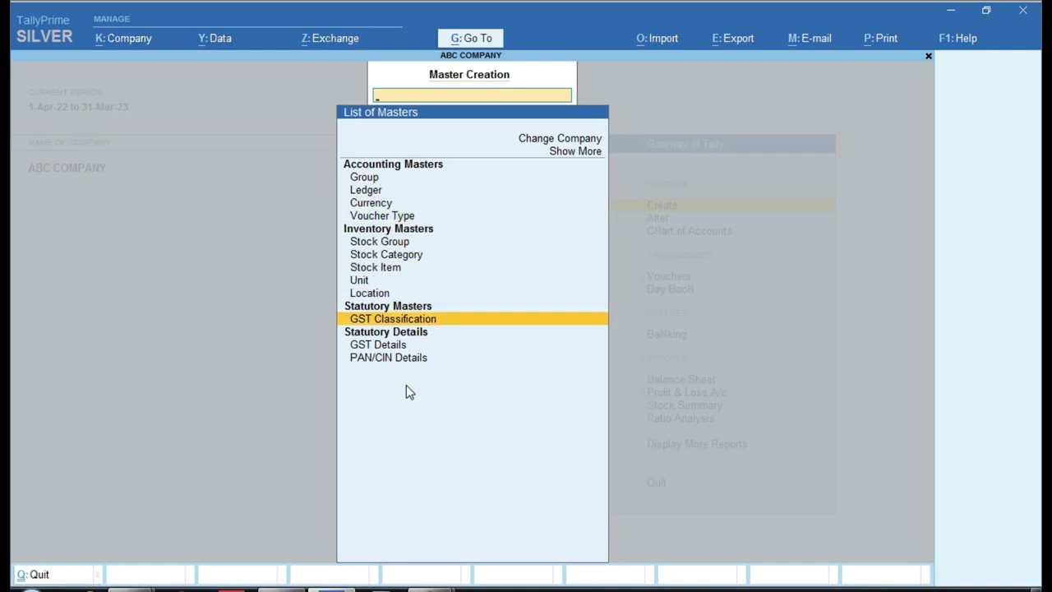
key("Return")
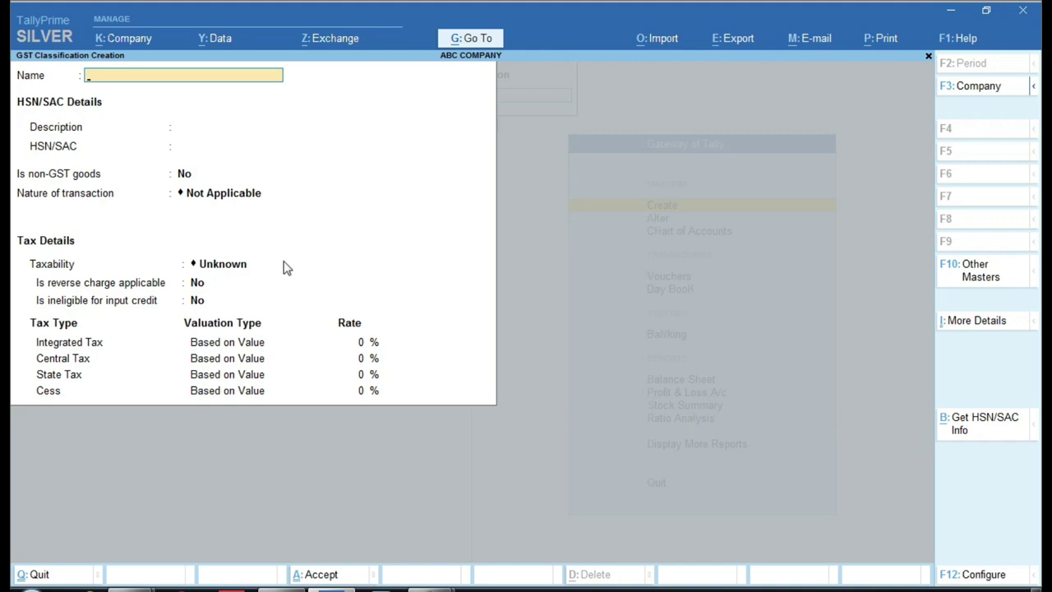
Step: Check the first item group's HSN code and tax rate in Excel, and name the classification GST 5% HSN 123456
left_click(444, 588)
left_click(379, 498)
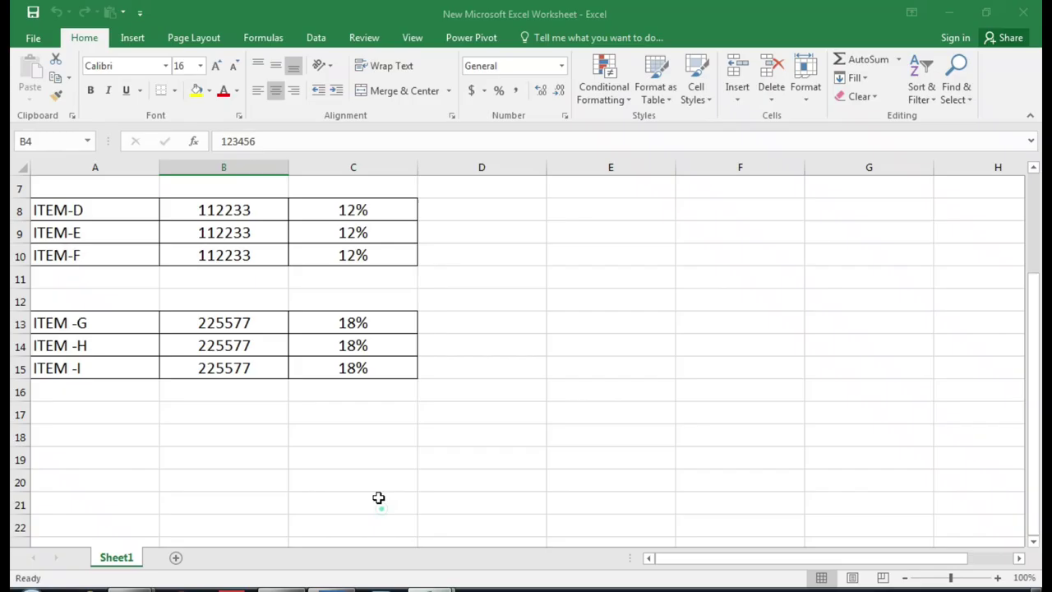
scroll(287, 261, "up", 2)
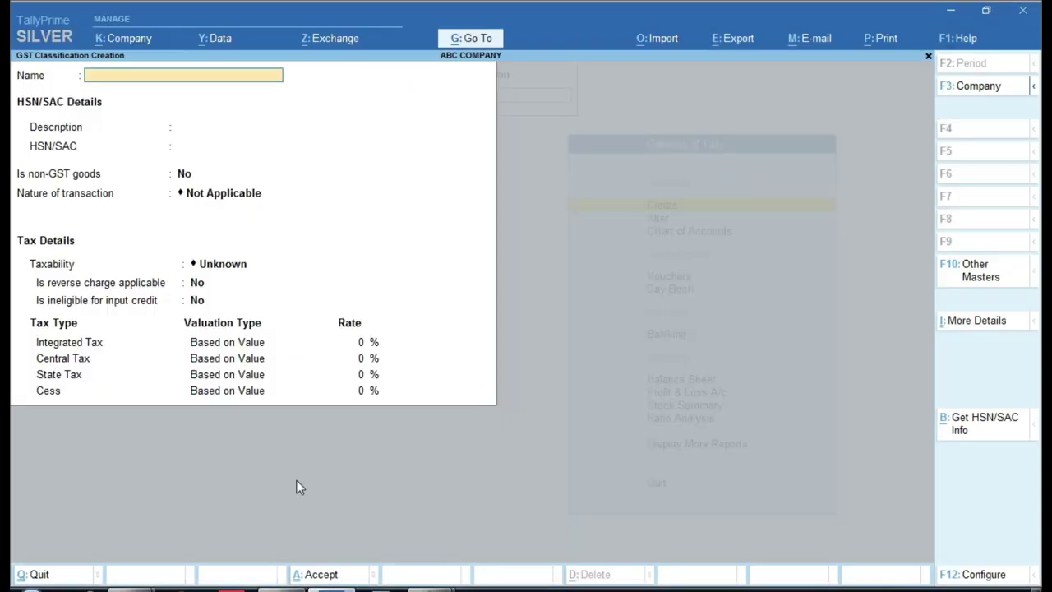
type("Gs")
key("BackSpace")
key("BackSpace")
key("BackSpace")
type("ST 5%HSN")
key("BackSpace")
key("BackSpace")
key("BackSpace")
type("HSN 123456")
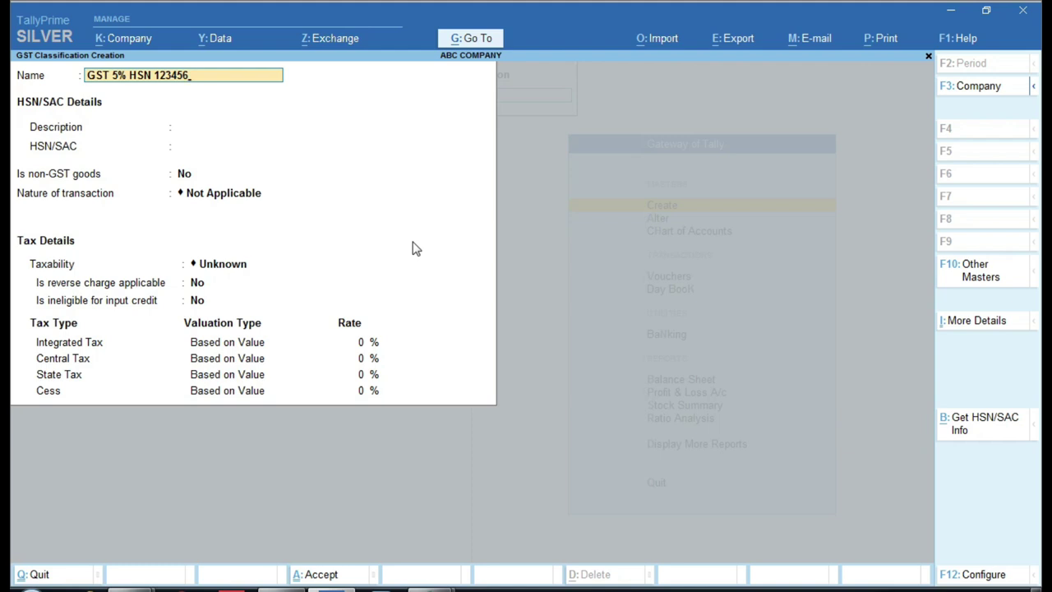
key("Return")
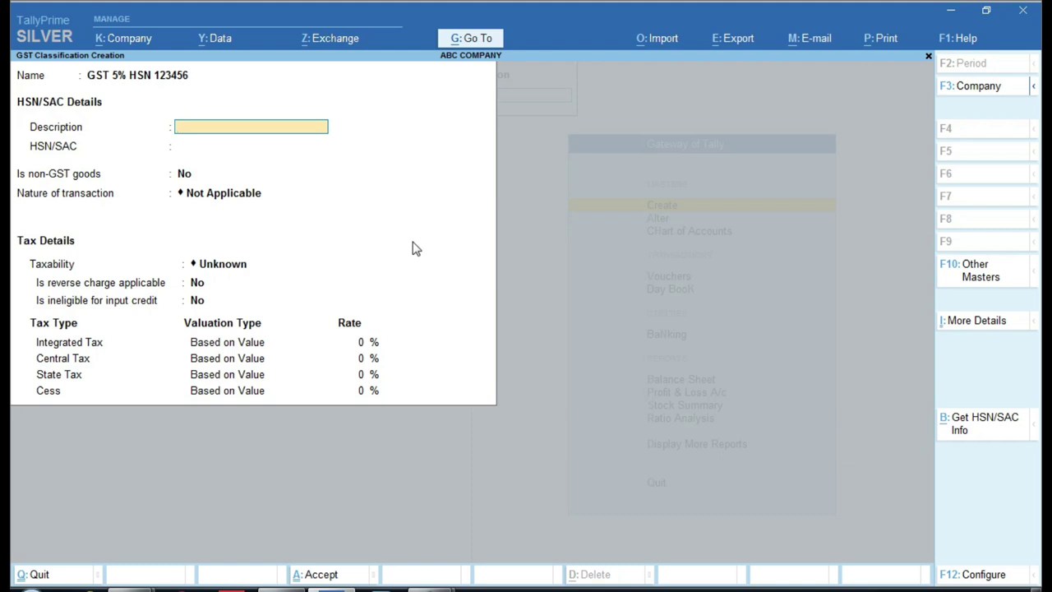
Step: Enter COMPUTER as the description and 123456 as the HSN/SAC, keeping non-GST goods at No
type("COMPUTER")
key("Return")
type("123456")
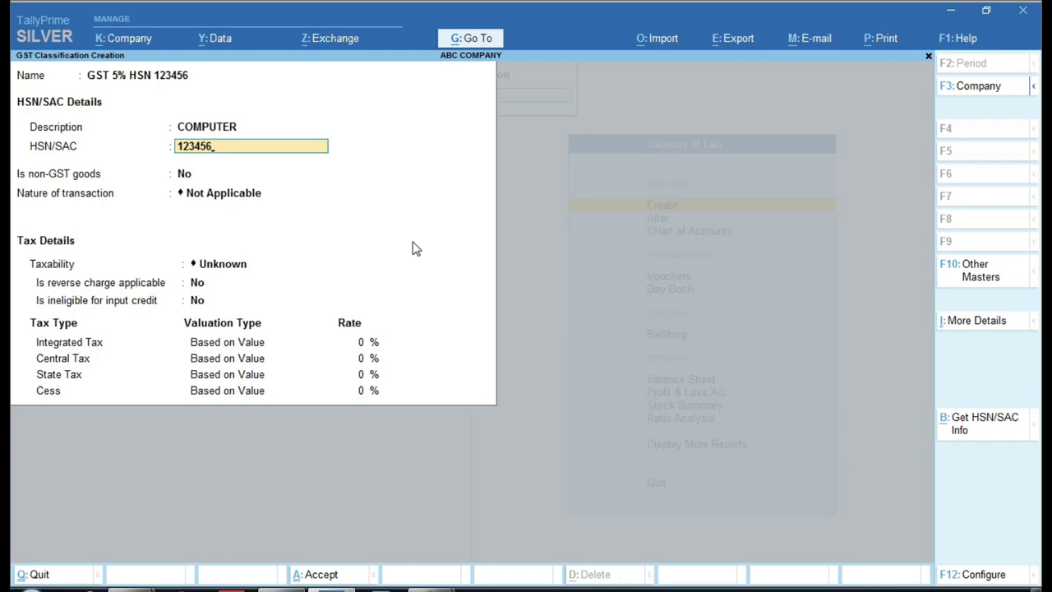
key("Return")
key("Return")
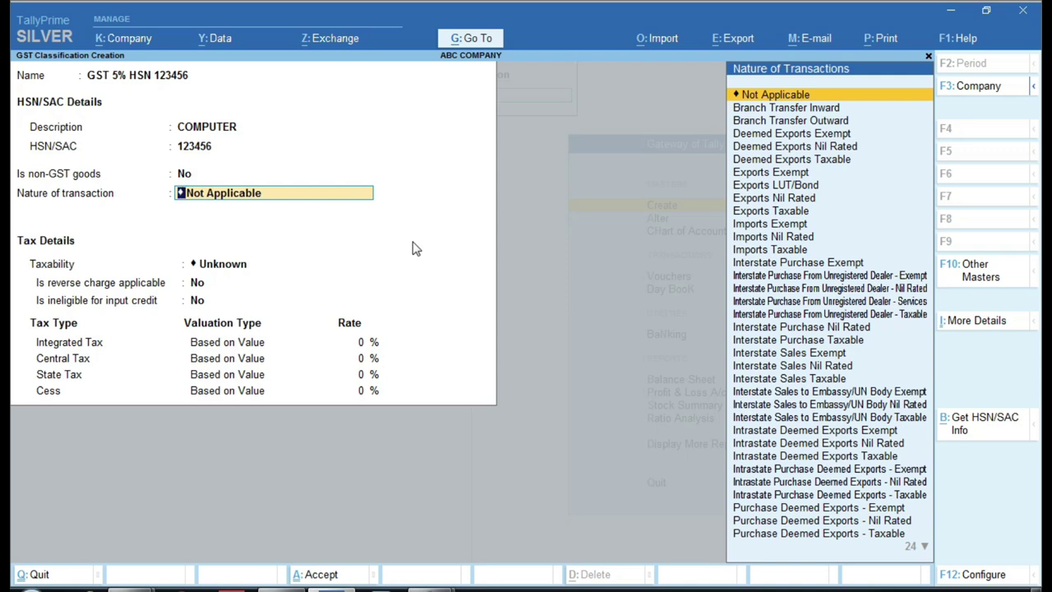
Step: Look through the nature of transaction options matching PUR and choose Not Applicable
type("PUR")
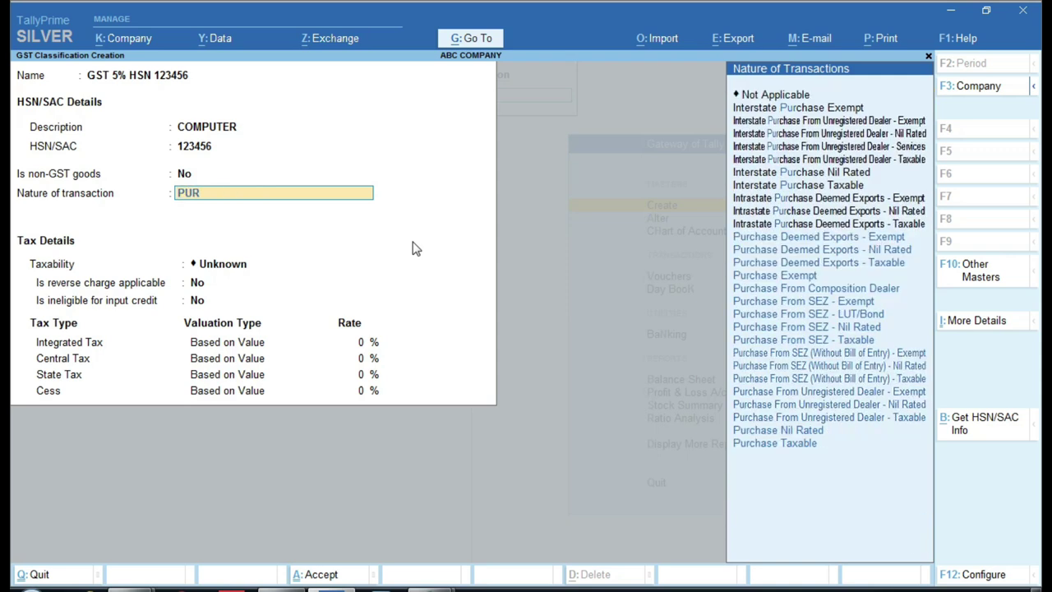
key("Down")
key("Down")
key("Down")
key("Down")
key("Down")
key("Down")
key("Down")
key("Down")
key("Down")
key("Down")
key("Down")
key("Down")
key("Down")
key("Down")
key("Down")
key("Down")
key("Down")
key("Up")
key("Up")
key("Up")
key("Up")
key("Up")
key("Up")
key("Up")
key("Up")
key("Up")
key("Up")
key("Up")
key("Up")
key("Up")
key("Up")
key("Up")
key("Up")
key("Up")
key("Up")
key("Up")
key("Up")
key("Up")
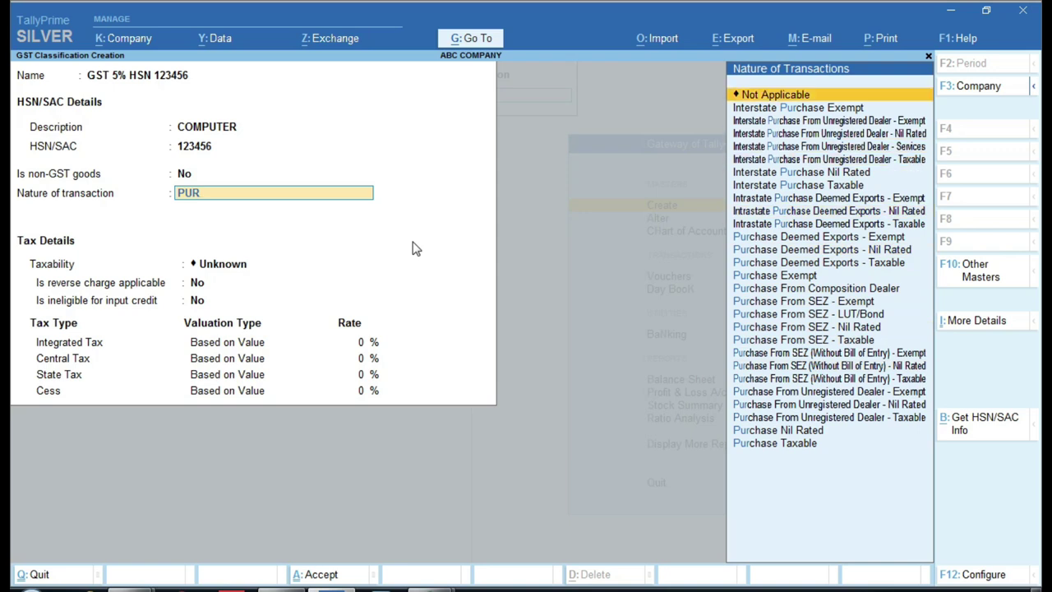
key("Return")
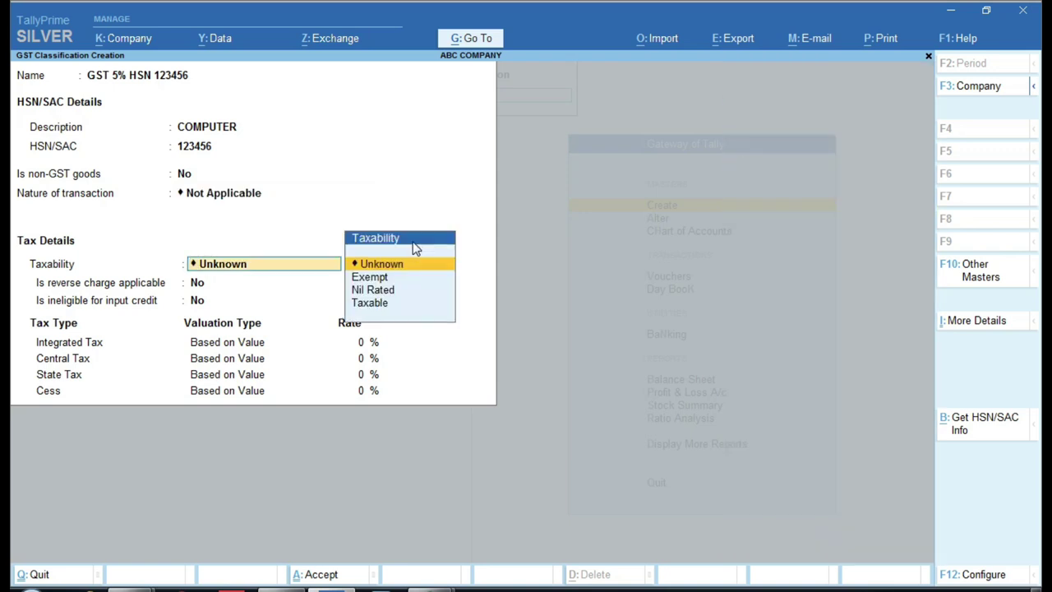
Step: Set the taxability to Taxable, keeping reverse charge and ineligible for input credit at No
key("Down")
key("Down")
key("Down")
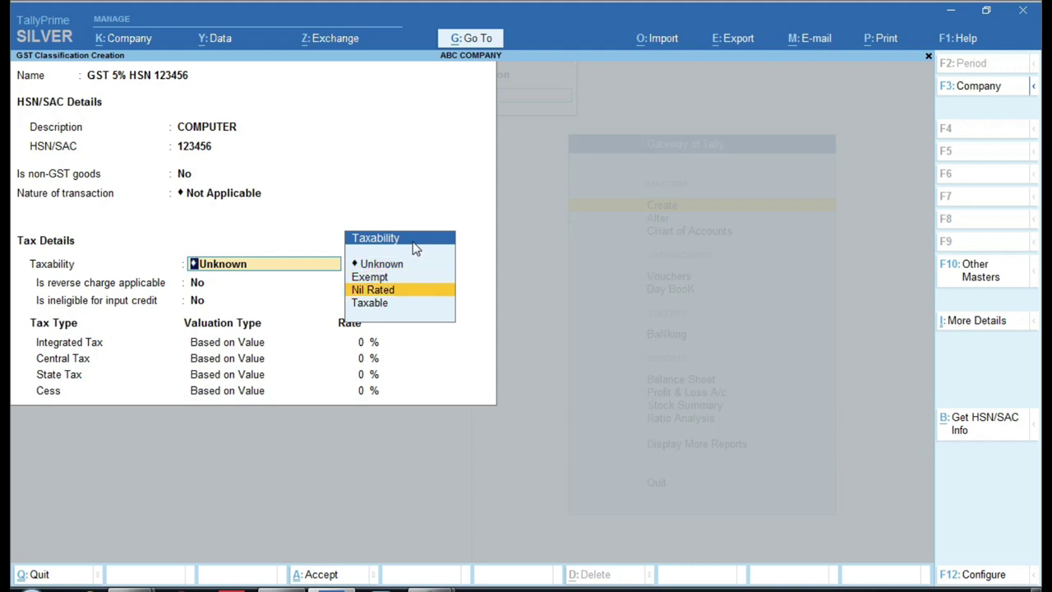
key("Return")
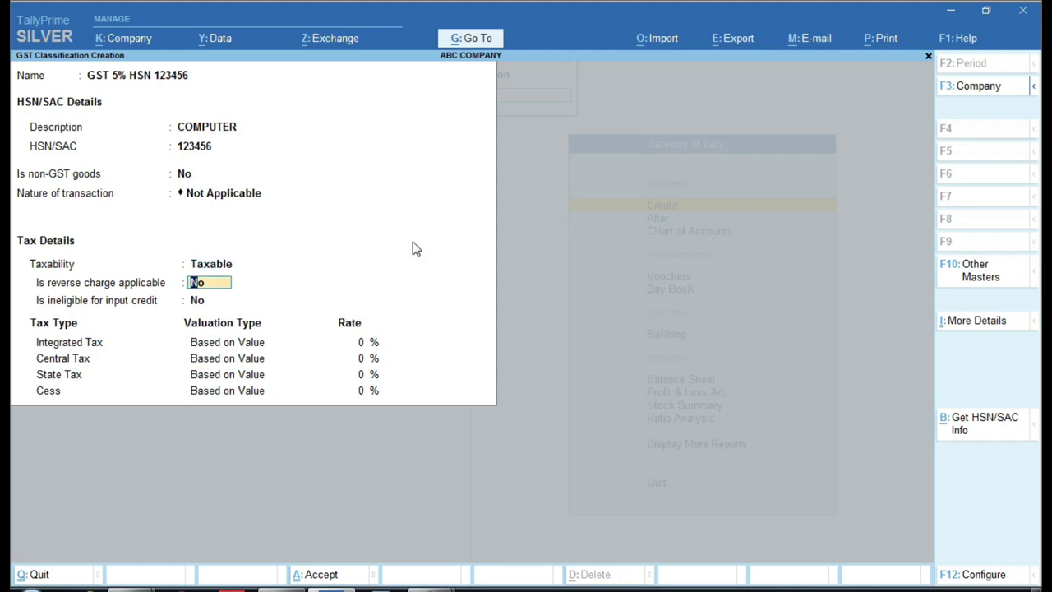
key("Return")
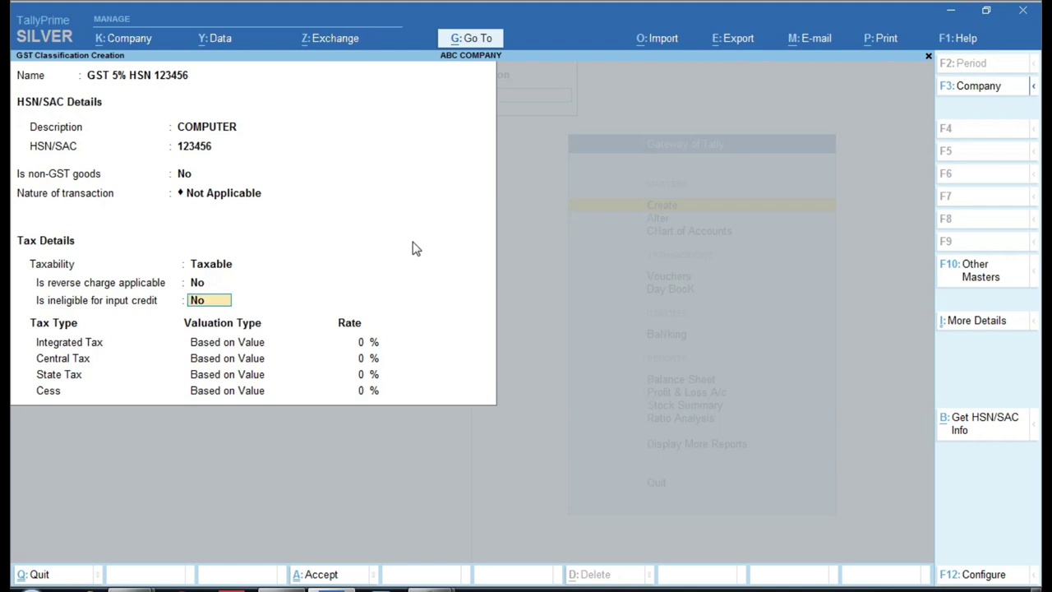
key("Return")
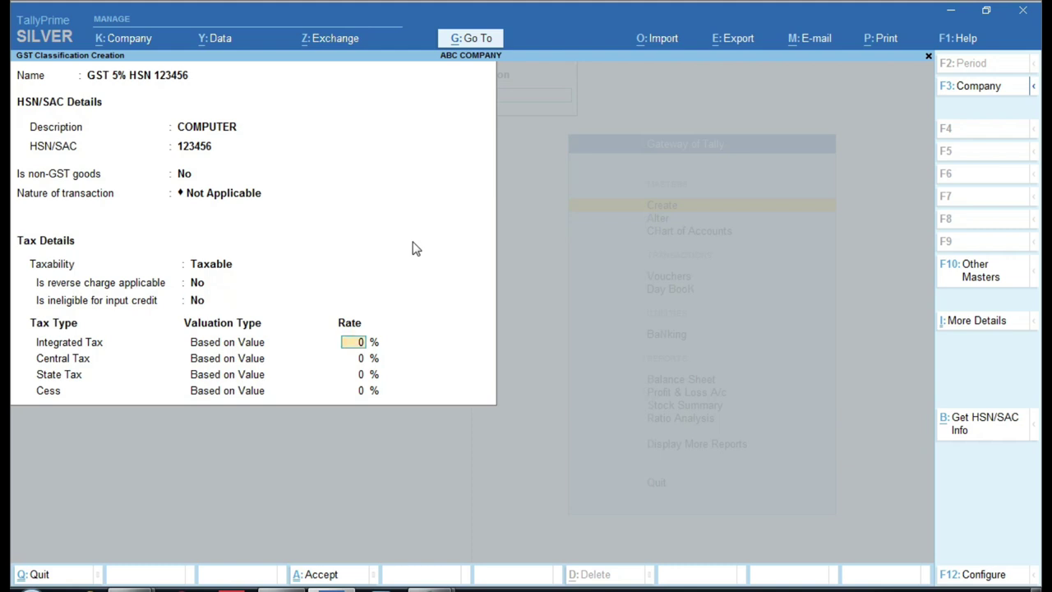
Step: Set the integrated tax rate to 5%, accept the remaining tax rates, and save the classification
type("5")
key("Return")
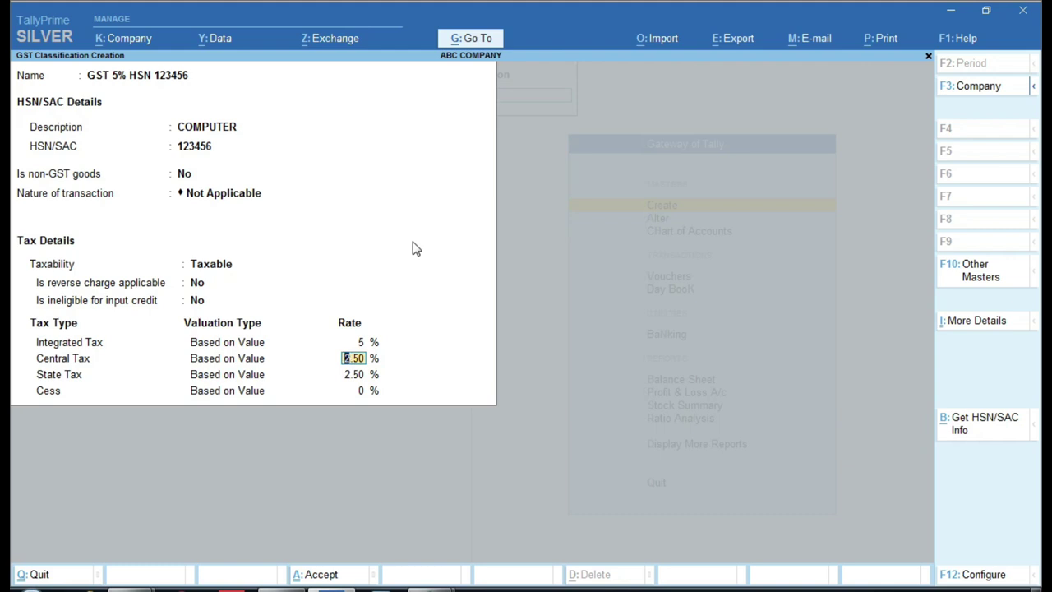
key("Return")
key("Return")
key("Return")
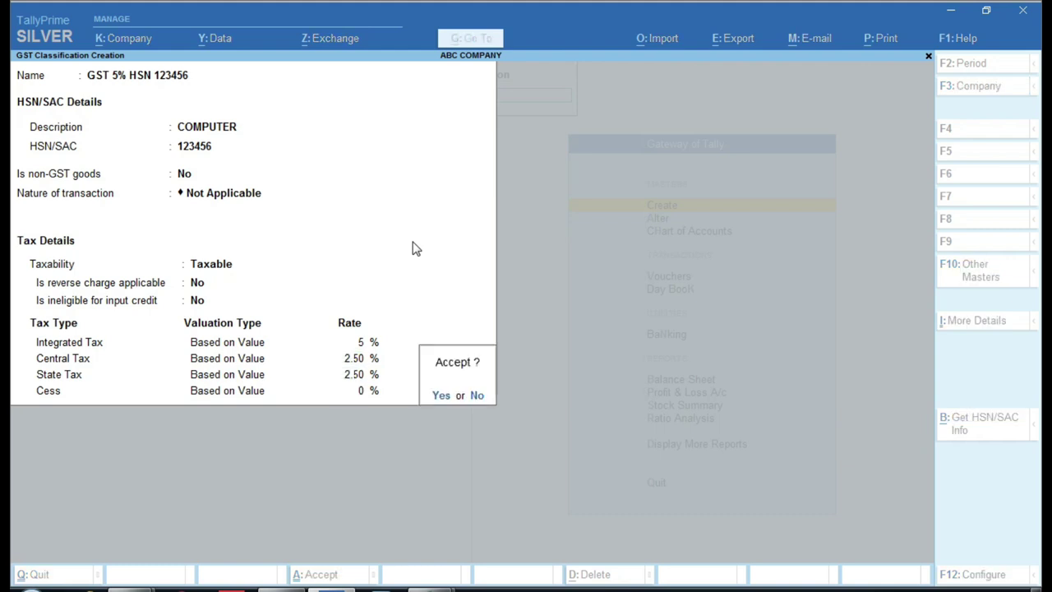
key("Return")
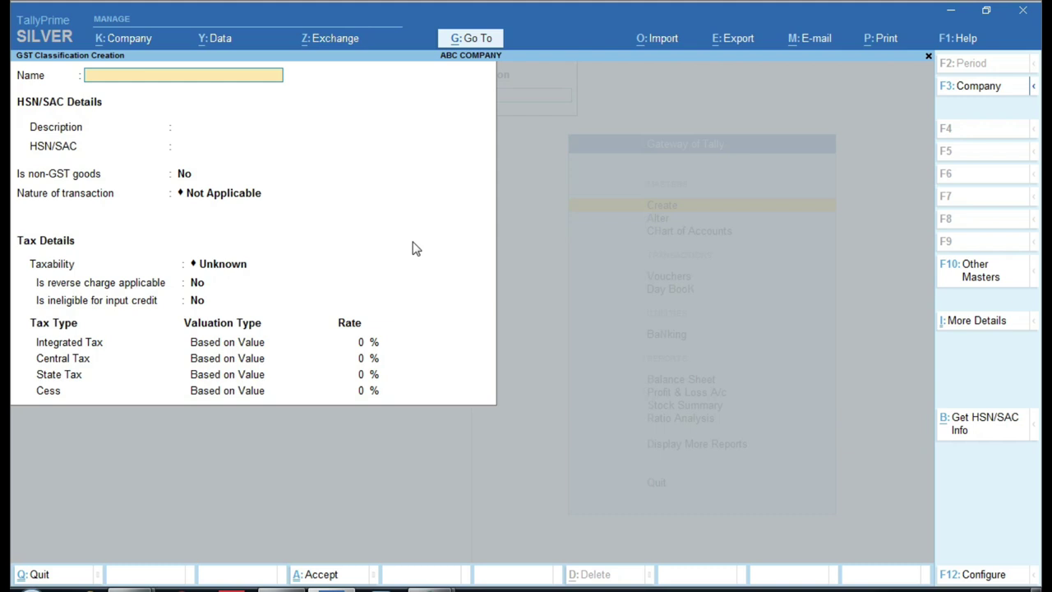
Step: Check the second item group's HSN code and tax rate in Excel, and name the new classification GST 12% HSN 112233
left_click(422, 585)
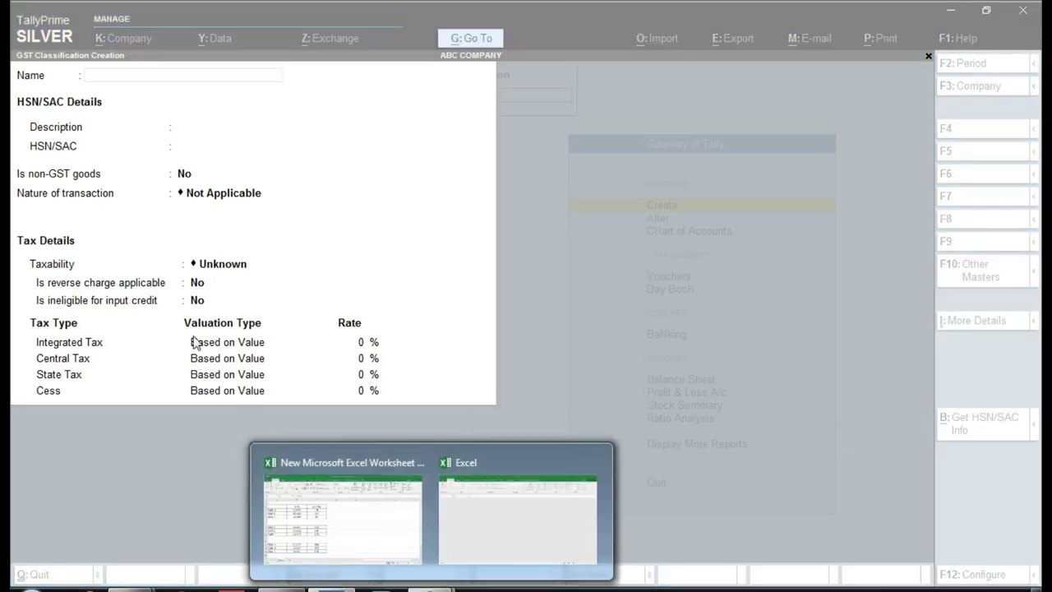
left_click(359, 485)
scroll(117, 301, "down", 2)
left_click(215, 280)
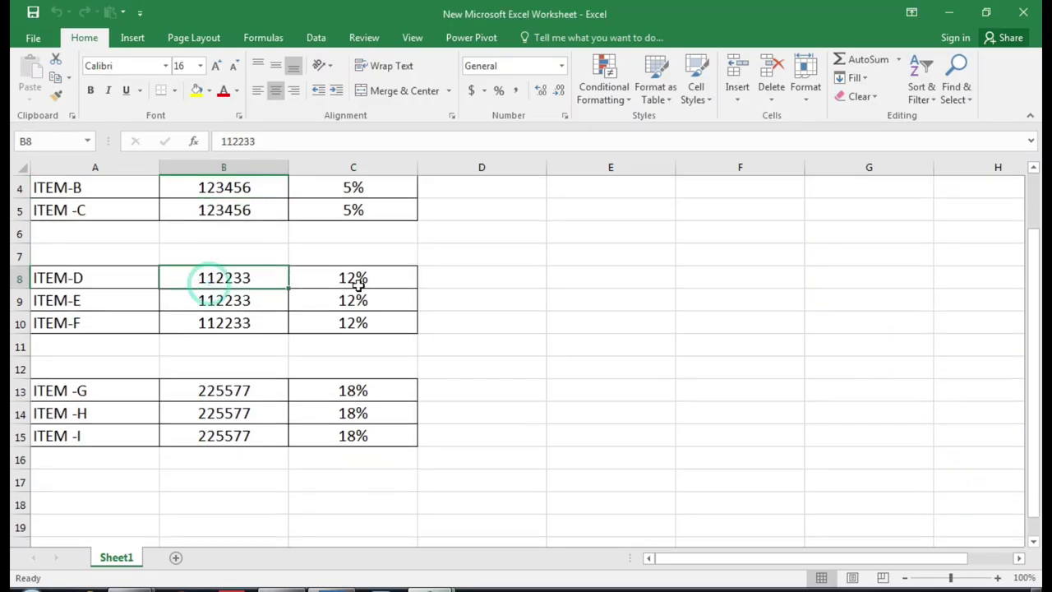
left_click(333, 585)
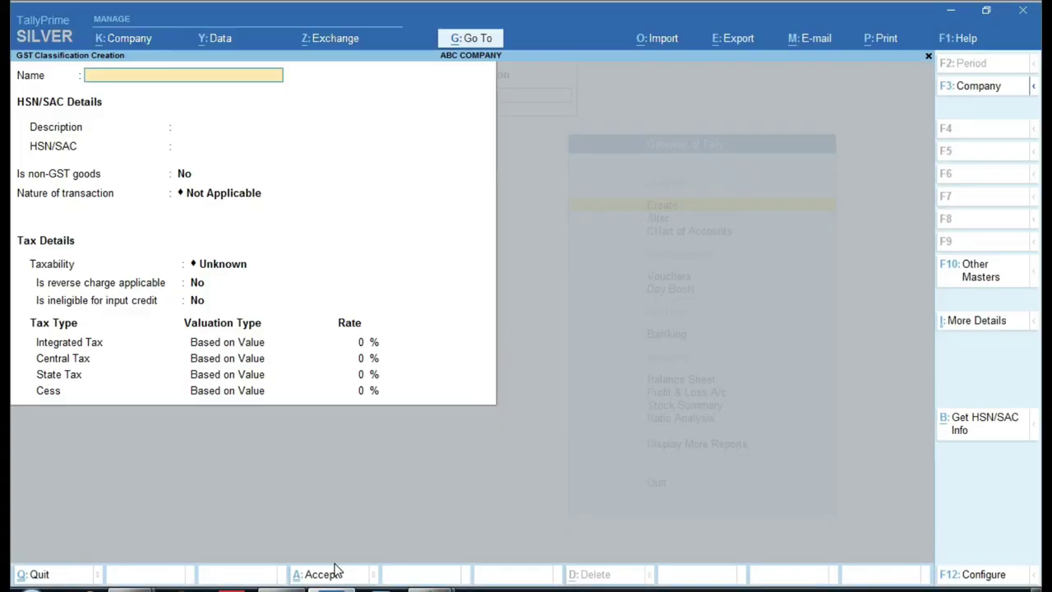
type("GST 12% HSN")
key("alt+Tab")
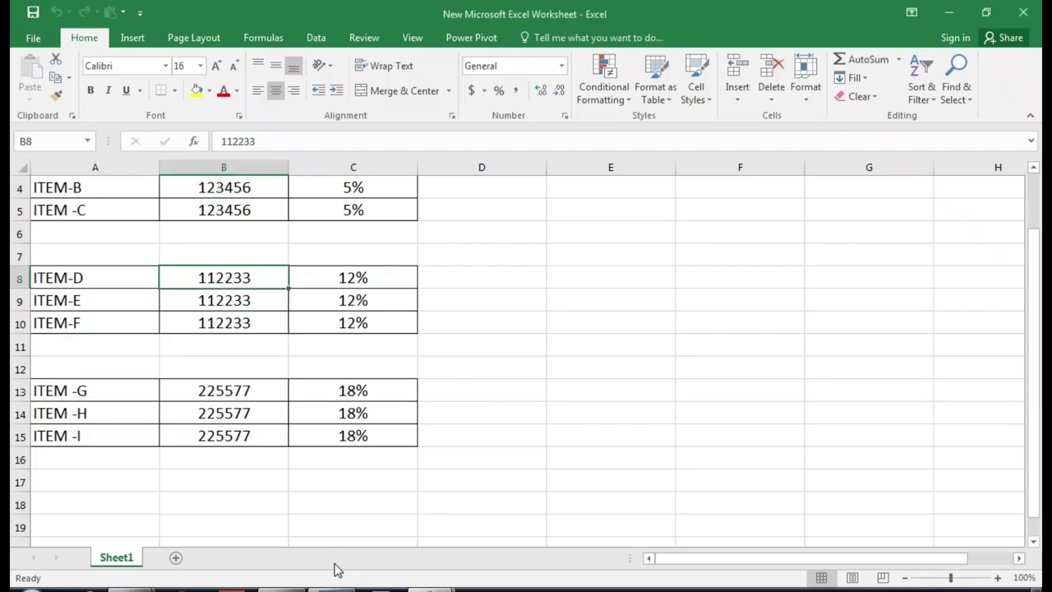
key("alt+Tab")
type("112233")
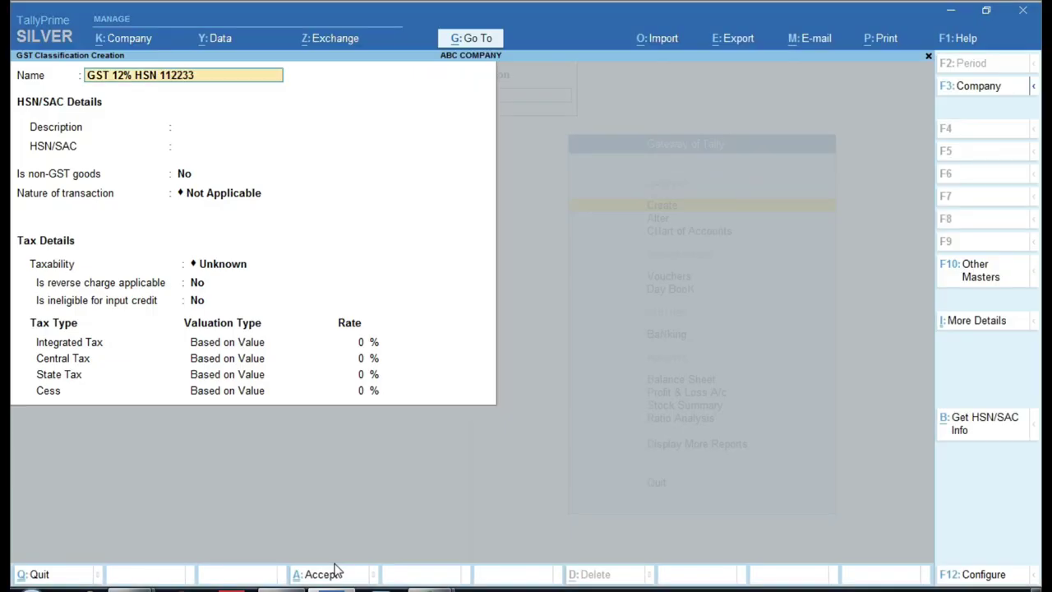
key("Return")
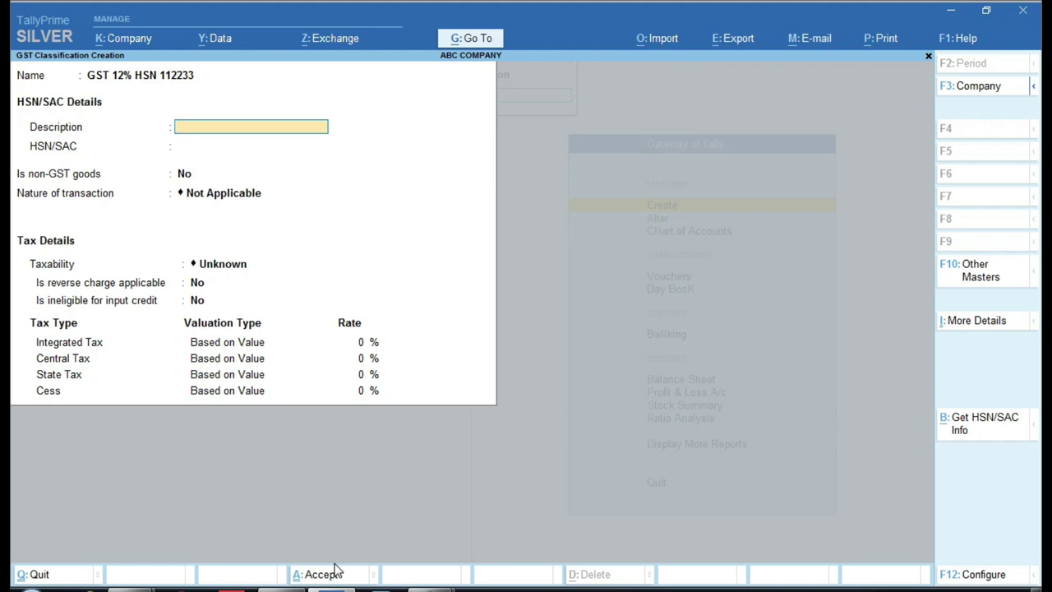
Step: Enter COS as the description and 112233 as the HSN/SAC, keeping non-GST goods at No and the nature of transaction Not Applicable
type("COS")
key("Return")
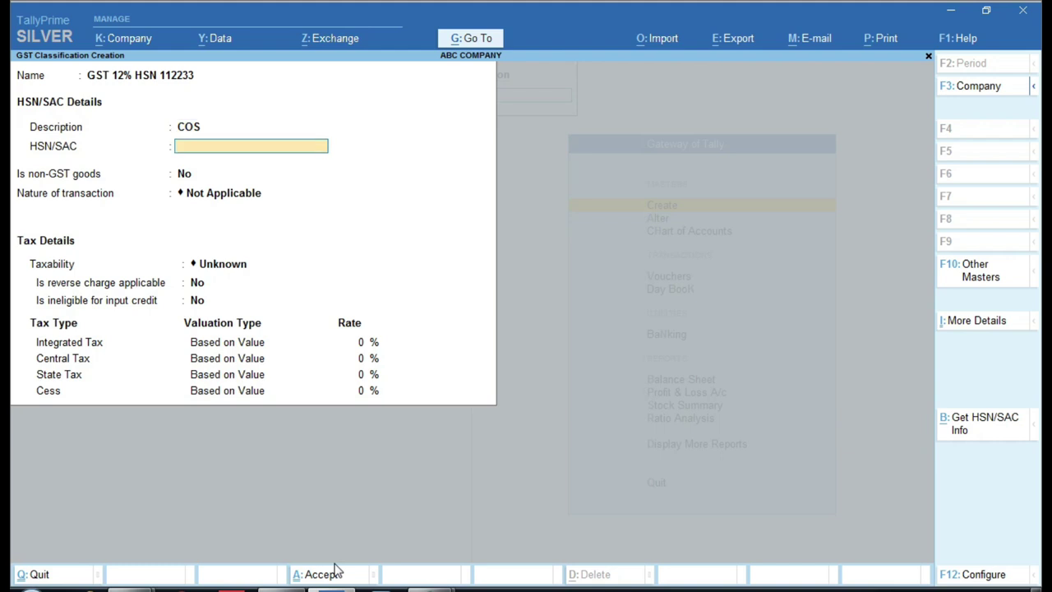
type("112233")
key("Return")
key("Return")
key("Return")
key("Return")
key("n")
Step: Set the taxability to Taxable for the GST 12% HSN 112233 classification, keeping reverse charge and ineligible for input credit at No
key("Down")
key("Down")
key("Down")
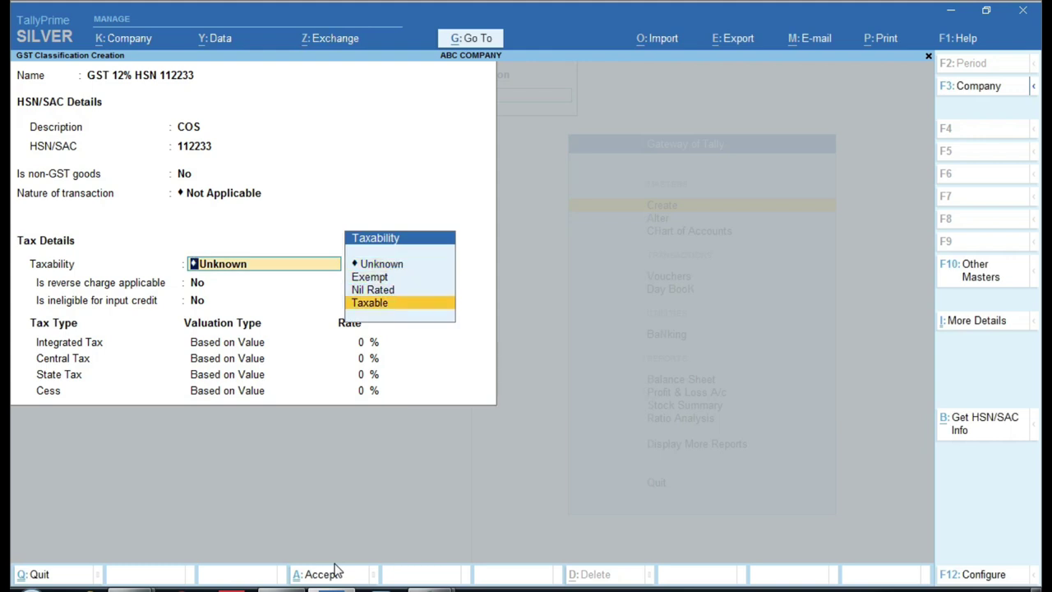
key("Return")
key("Return")
key("Return")
Step: Set the integrated tax rate to 12%, accept the remaining tax rates, and save the classification
type("12")
key("Return")
key("Return")
key("Return")
key("Return")
key("y")
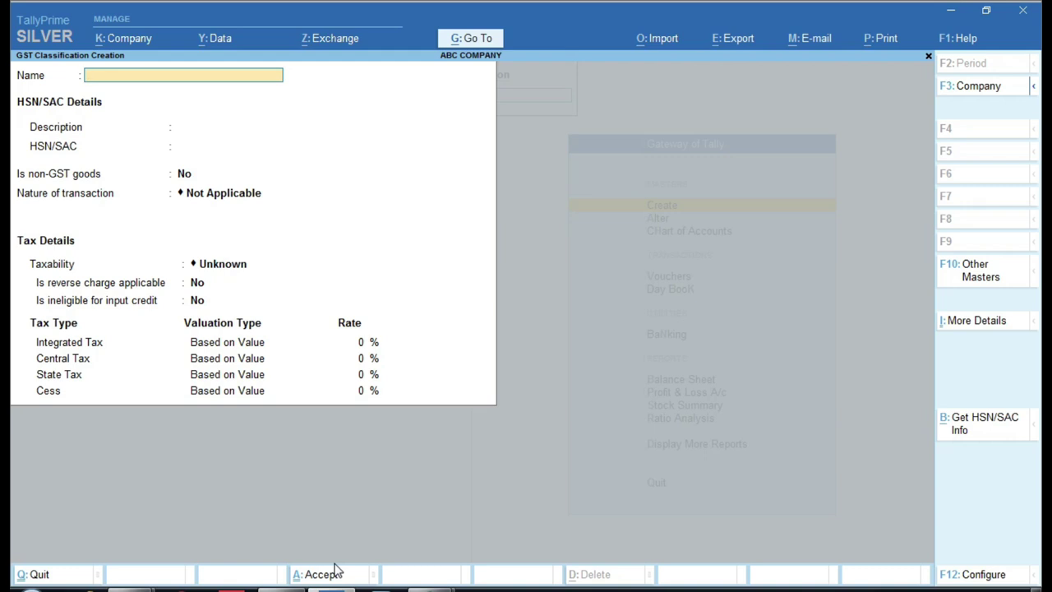
Step: Check the third item group's HSN code in Excel and name the new classification GST 18% HSN 225577
type("GST 18% HSN")
key("alt+Tab")
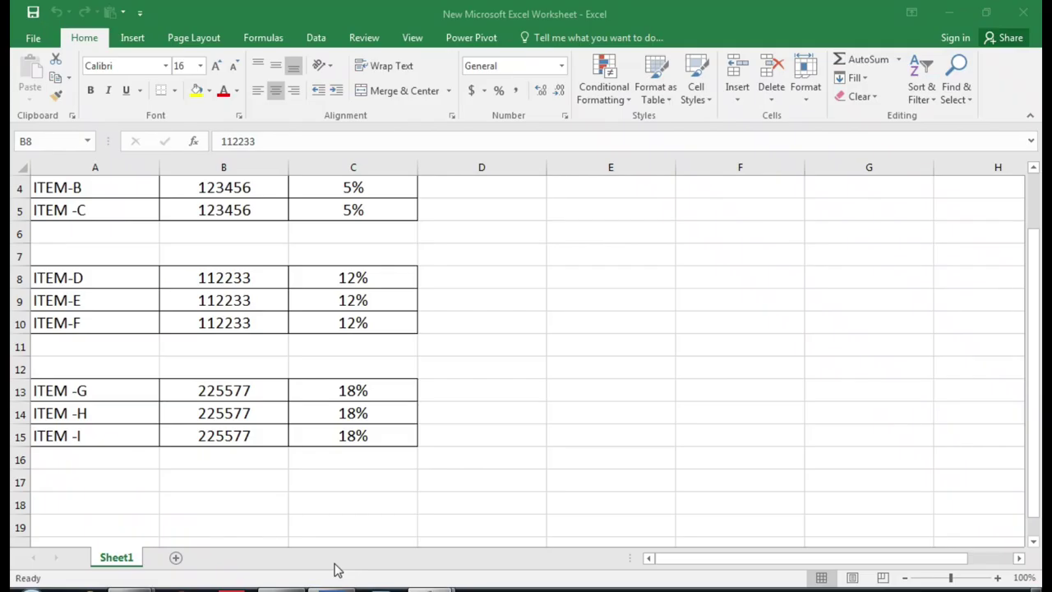
key("alt+Tab")
type("225577")
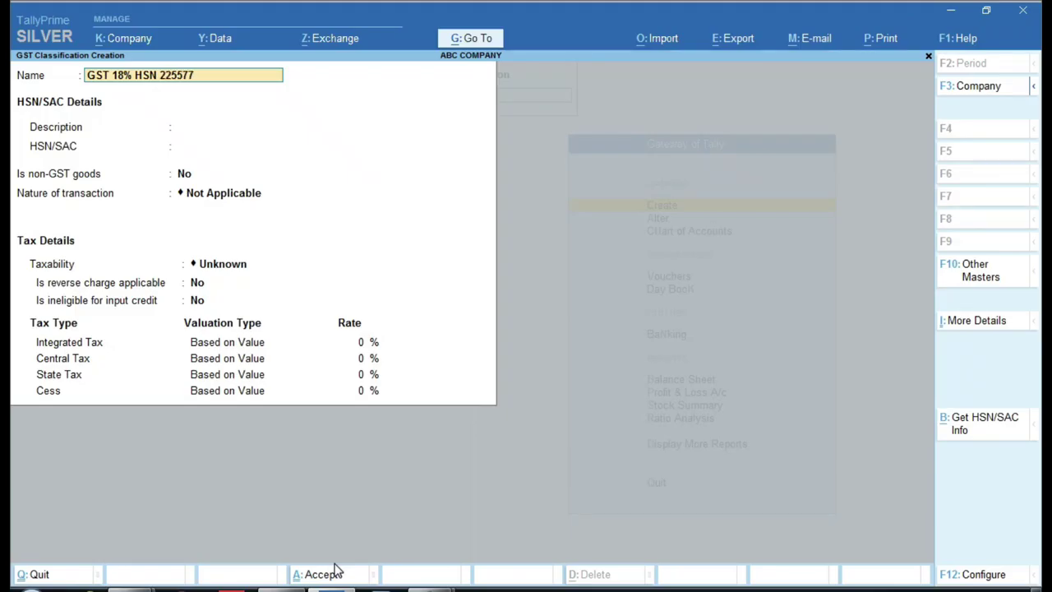
key("Return")
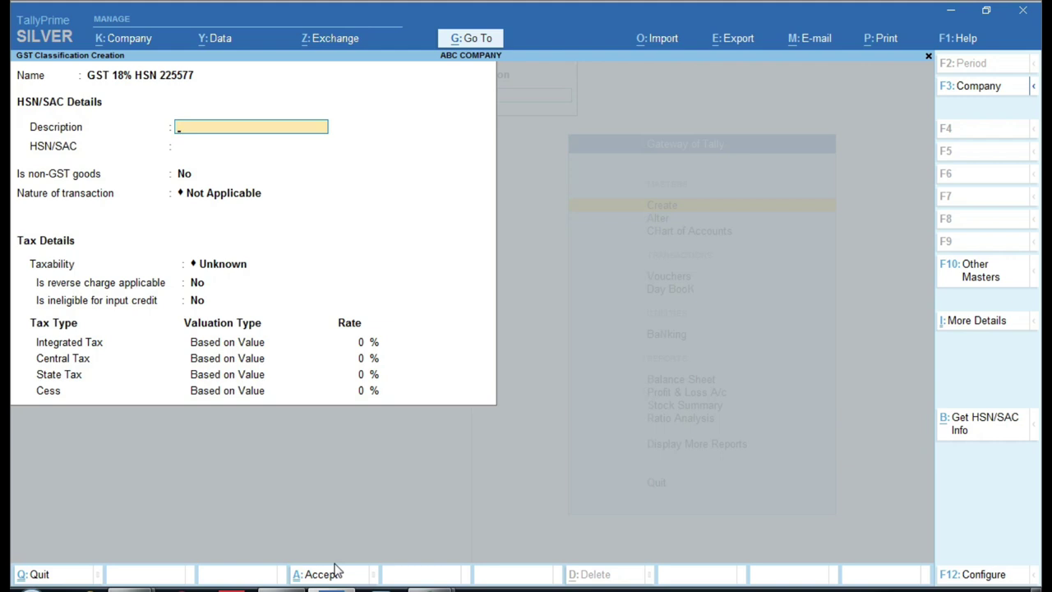
Step: Enter ELE as the description and 225577 as the HSN/SAC, keeping non-GST goods at No and the nature of transaction Not Applicable
type("ELE")
key("Return")
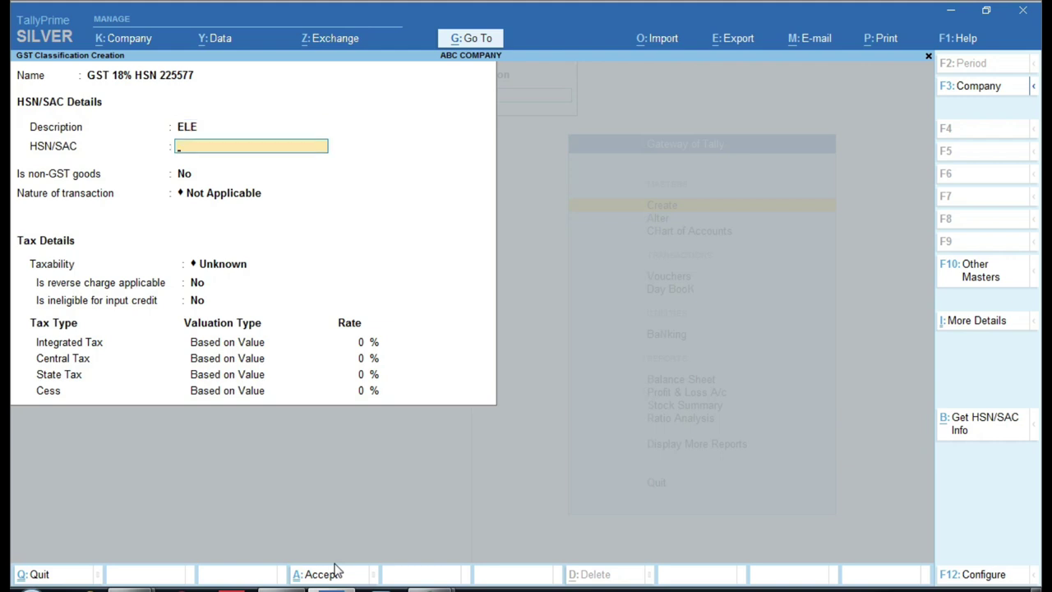
type("225577")
key("Return")
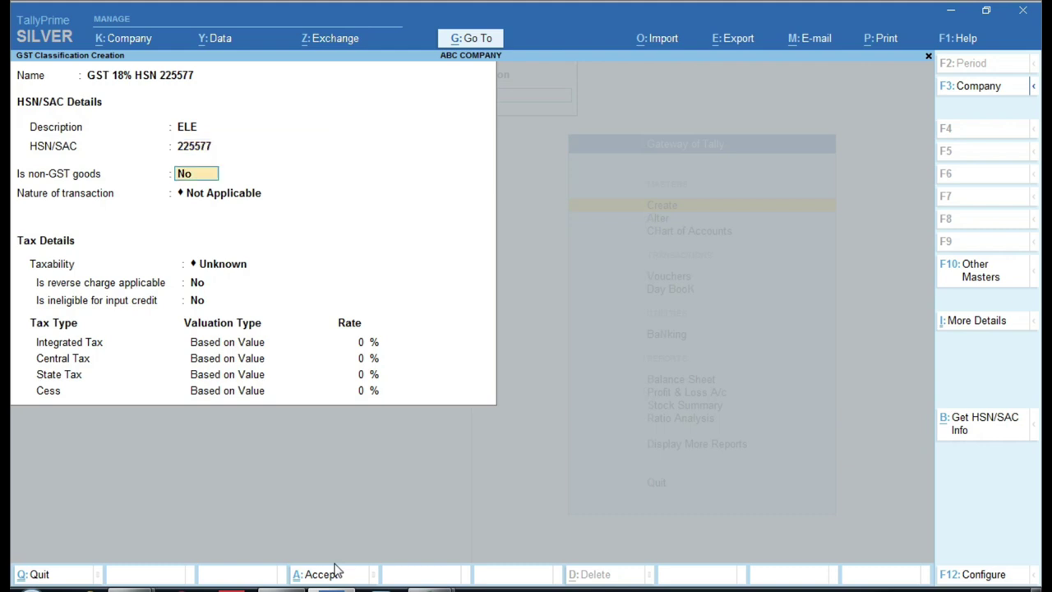
key("Return")
key("Return")
Step: Set the taxability to Taxable for the GST 18% HSN 225577 classification, keeping reverse charge and ineligible for input credit at No
key("Down")
key("Down")
key("Down")
key("Return")
key("Return")
key("Return")
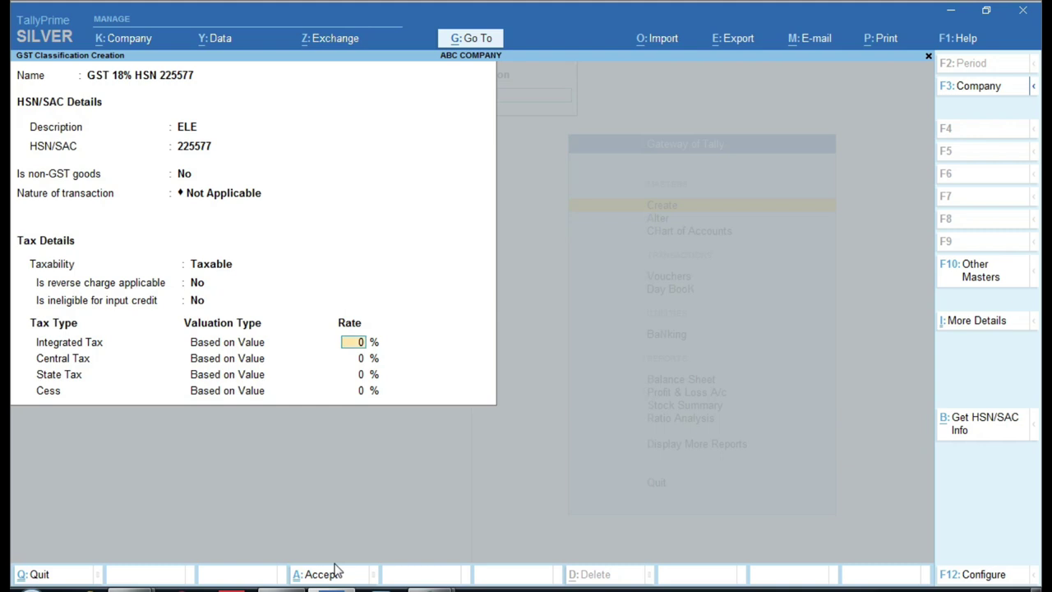
Step: Set the integrated tax rate to 18%, save the classification with the remaining rates accepted, and leave GST classification creation
type("18")
key("Return")
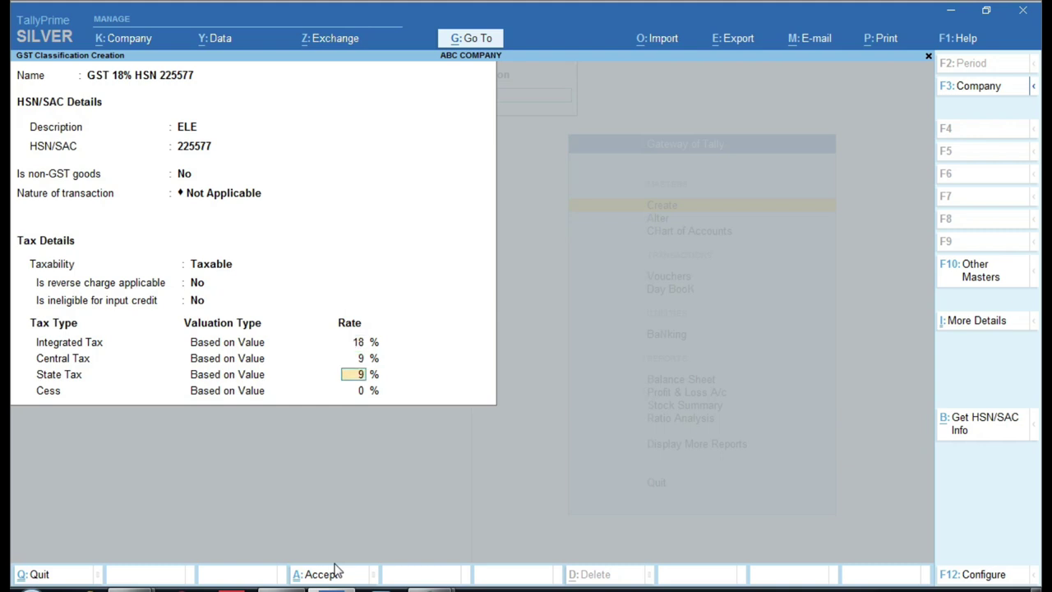
key("Return")
key("Return")
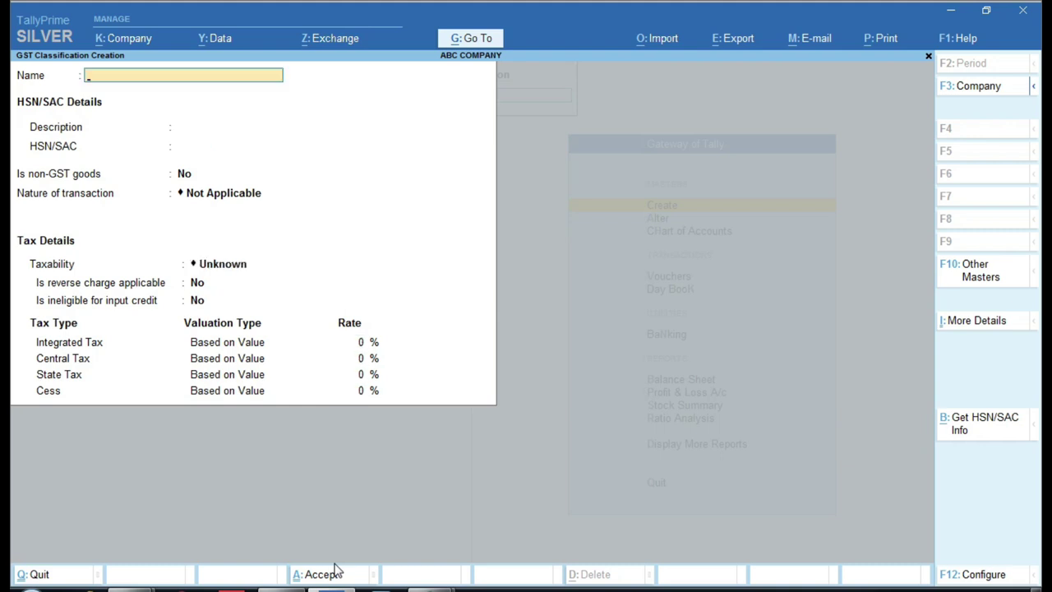
key("Escape")
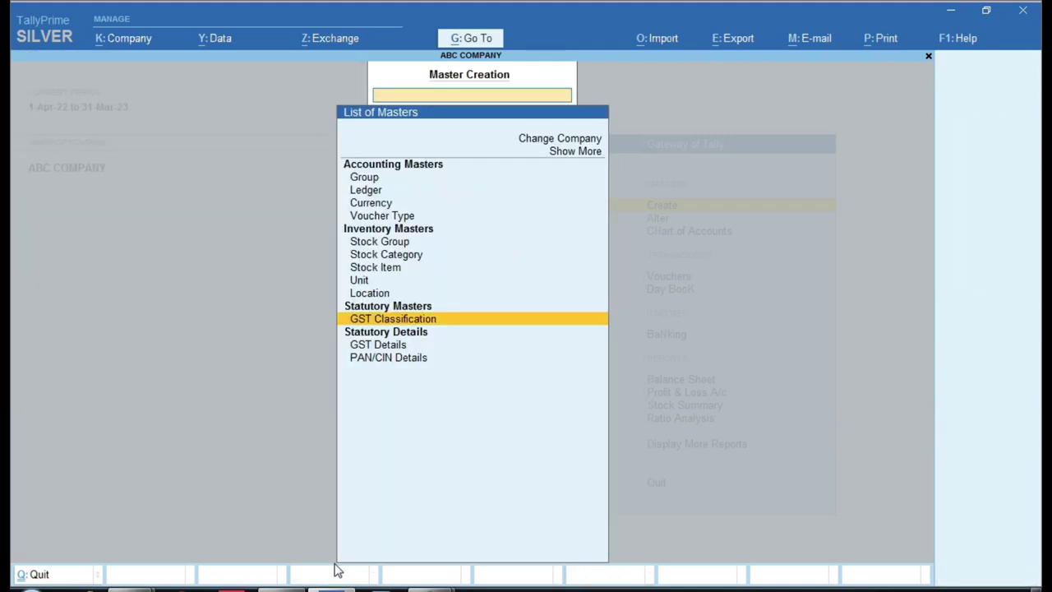
Step: Start a new stock item named ITEM-A under Primary and set its units to PCS
key("Up")
key("Up")
key("Up")
key("Return")
type("ITEM-A")
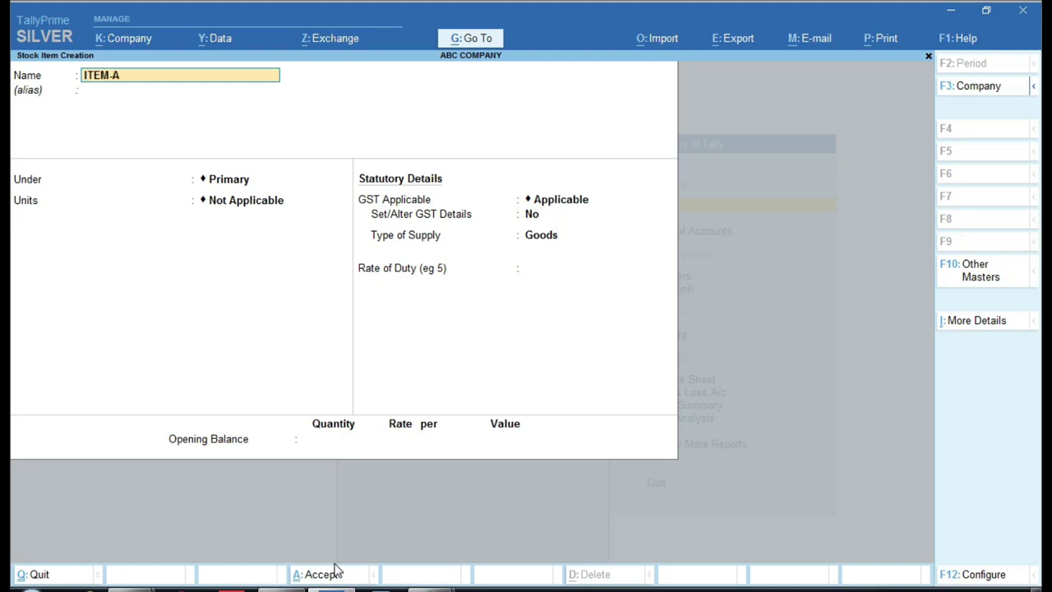
key("Return")
key("Return")
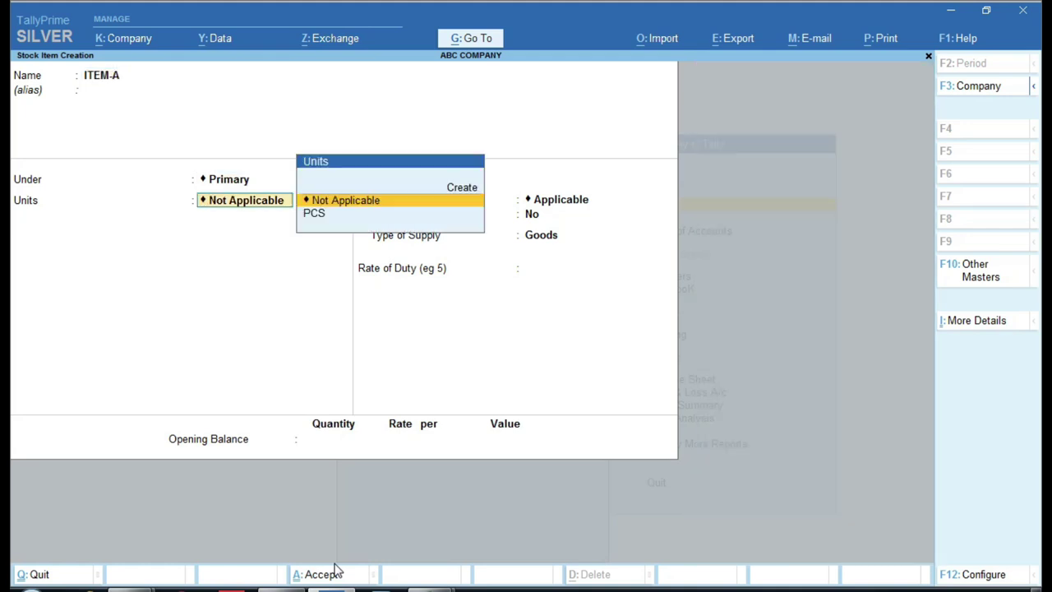
key("Down")
key("Return")
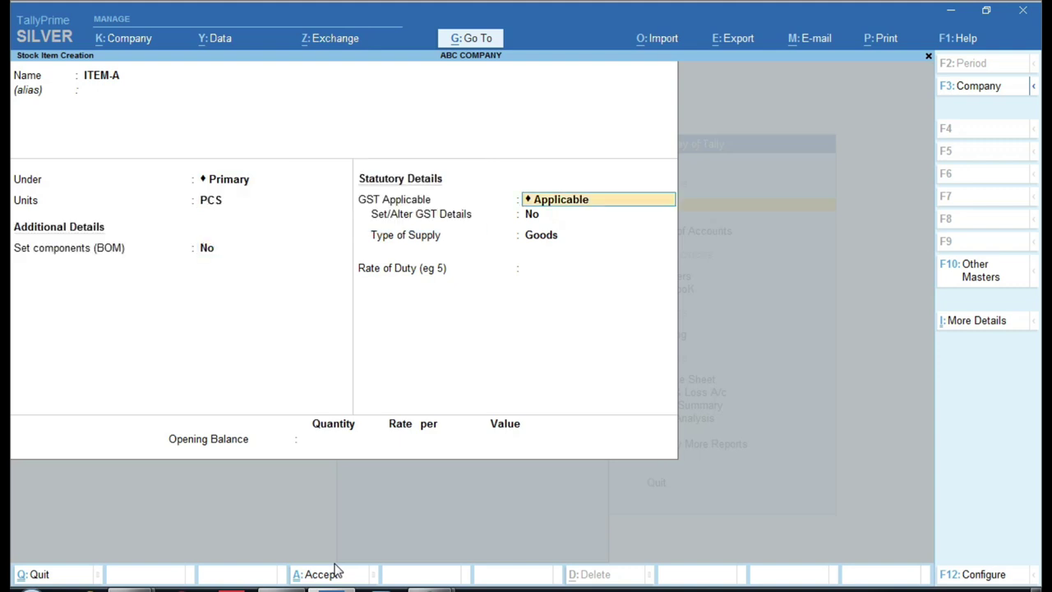
Step: Set Set/Alter GST Details to Yes for ITEM-A and check the item's HSN code and tax rate in the Excel worksheet
key("Return")
key("y")
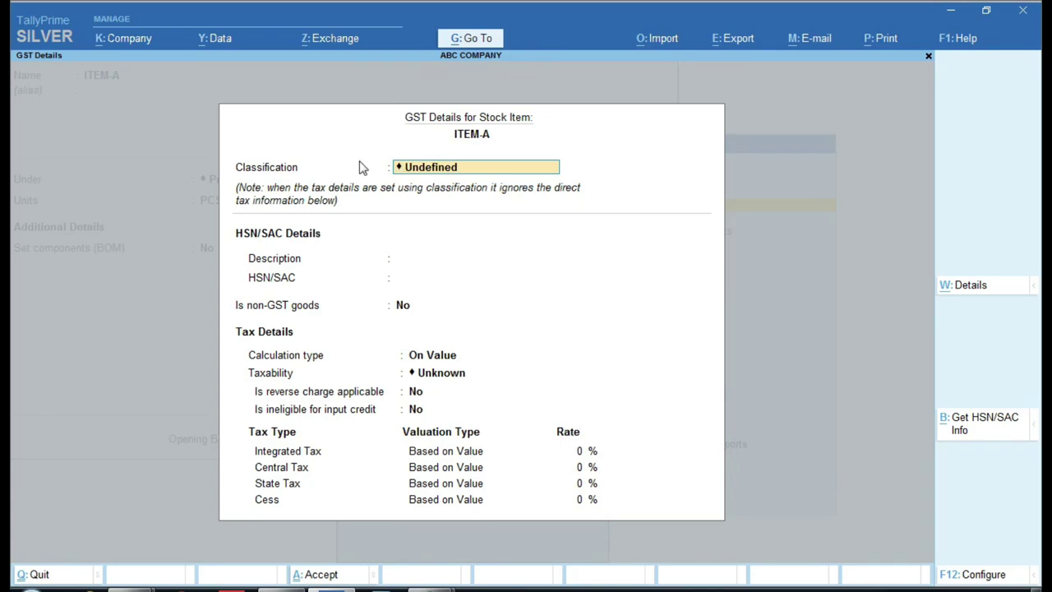
mouse_move(436, 587)
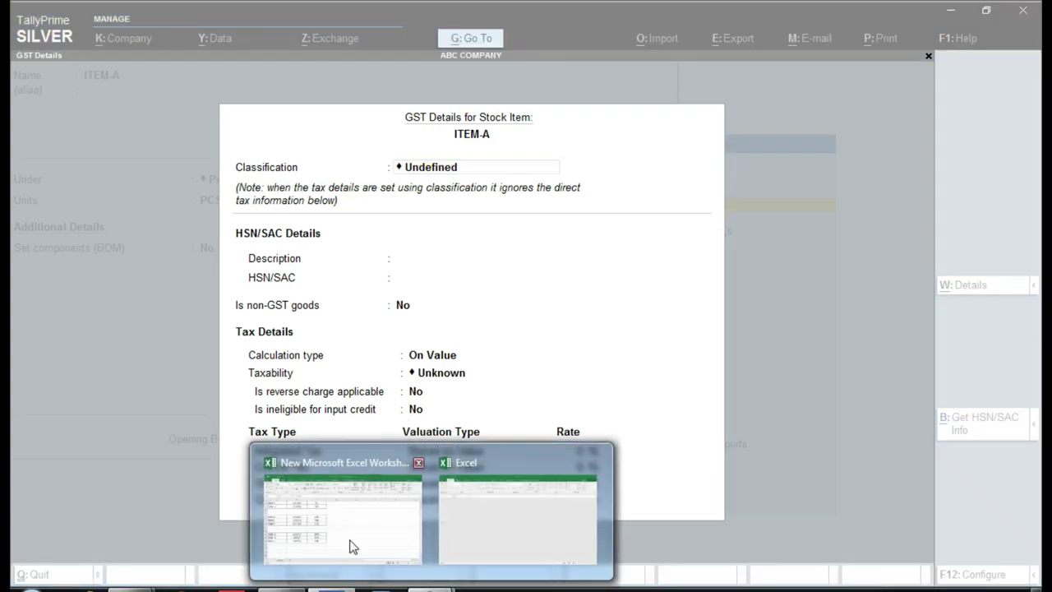
left_click(348, 545)
scroll(343, 224, "up", 1)
left_click(284, 234)
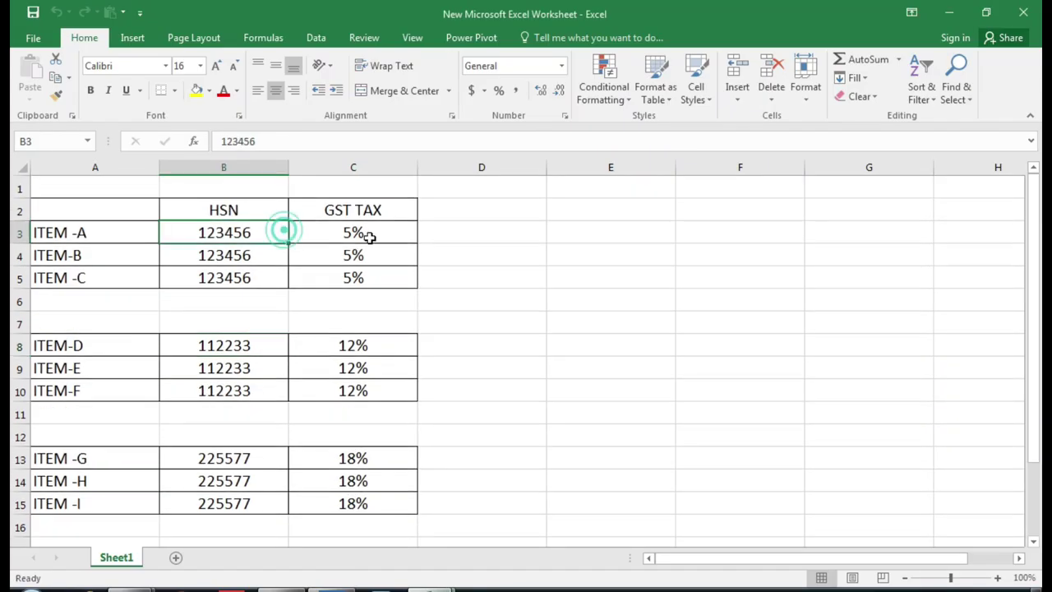
left_click(369, 235)
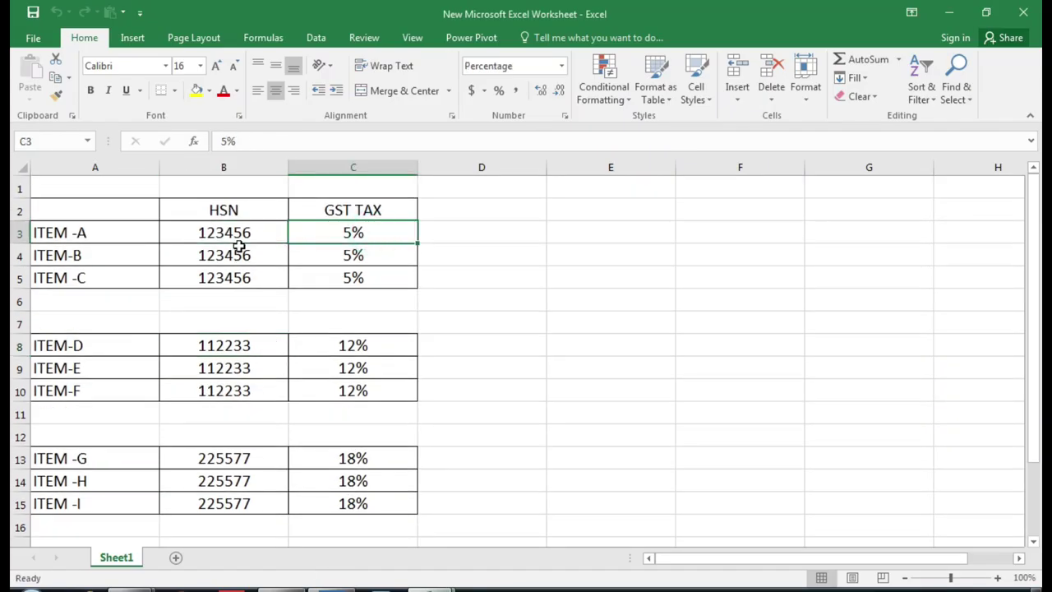
key("alt+Tab")
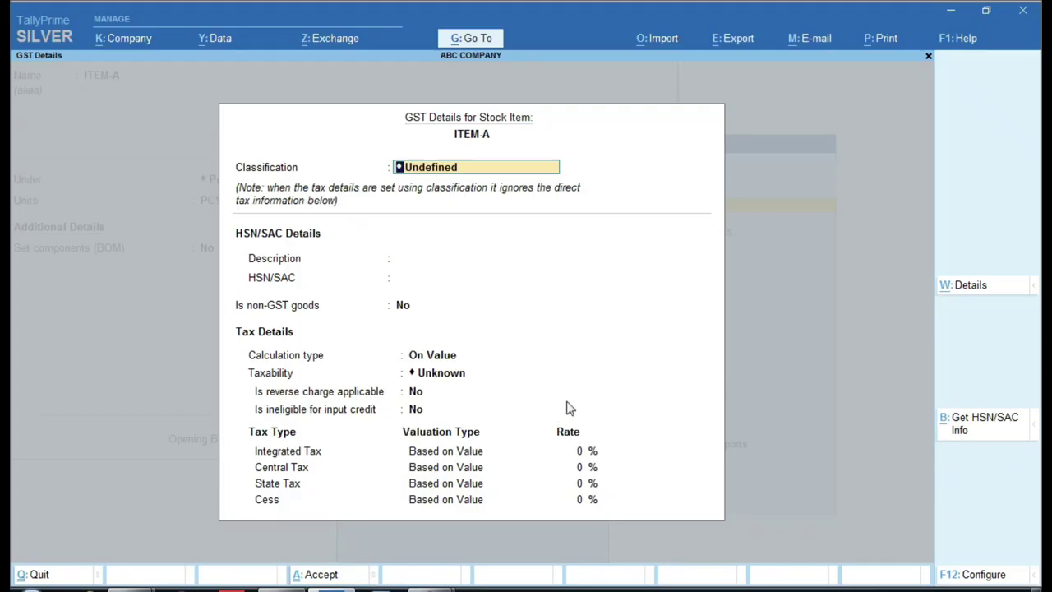
Step: Assign the GST 5% HSN 123456 classification to ITEM-A
key("BackSpace")
key("Down")
key("Down")
key("Down")
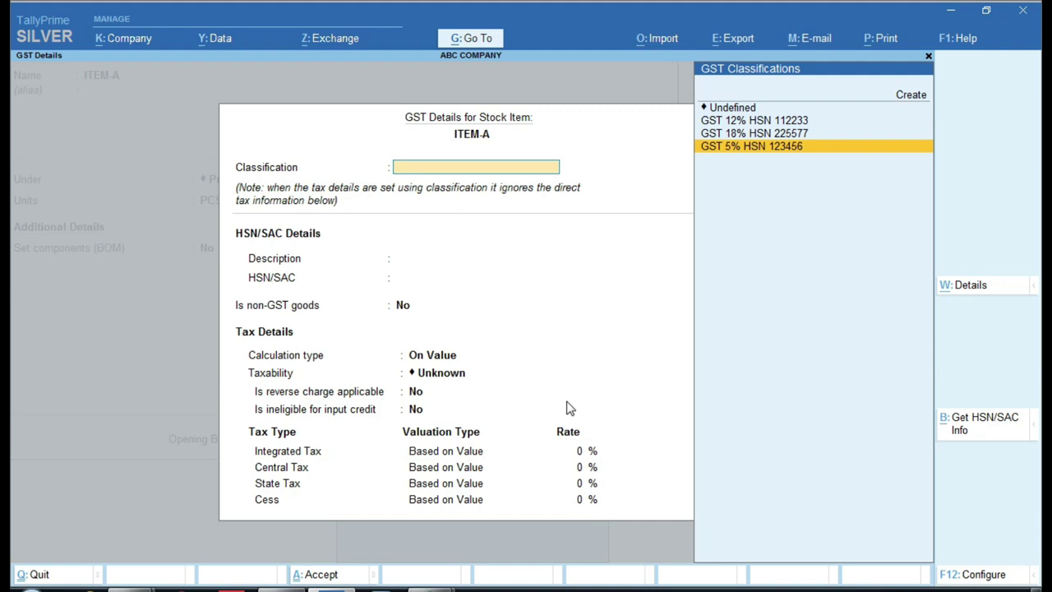
key("Return")
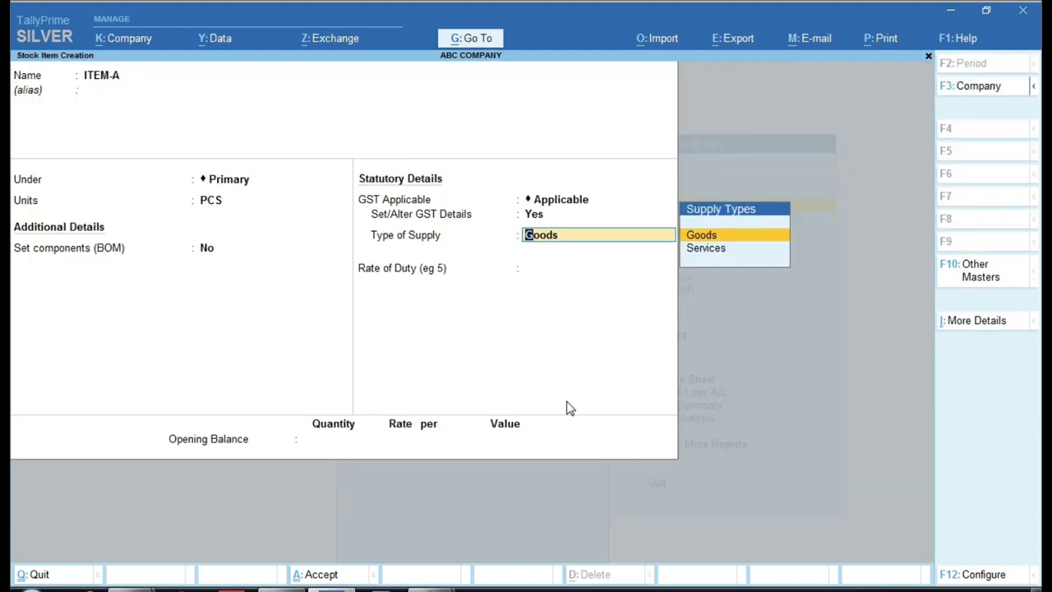
Step: Keep Goods as ITEM-A's type of supply and save the stock item without an opening balance
key("Return")
key("Return")
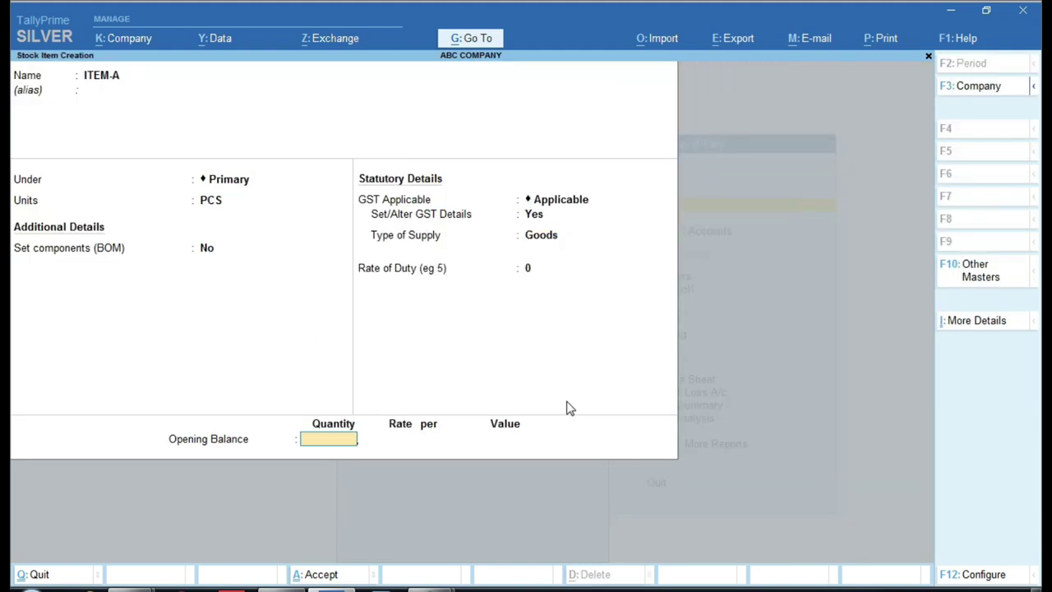
key("Return")
key("Return")
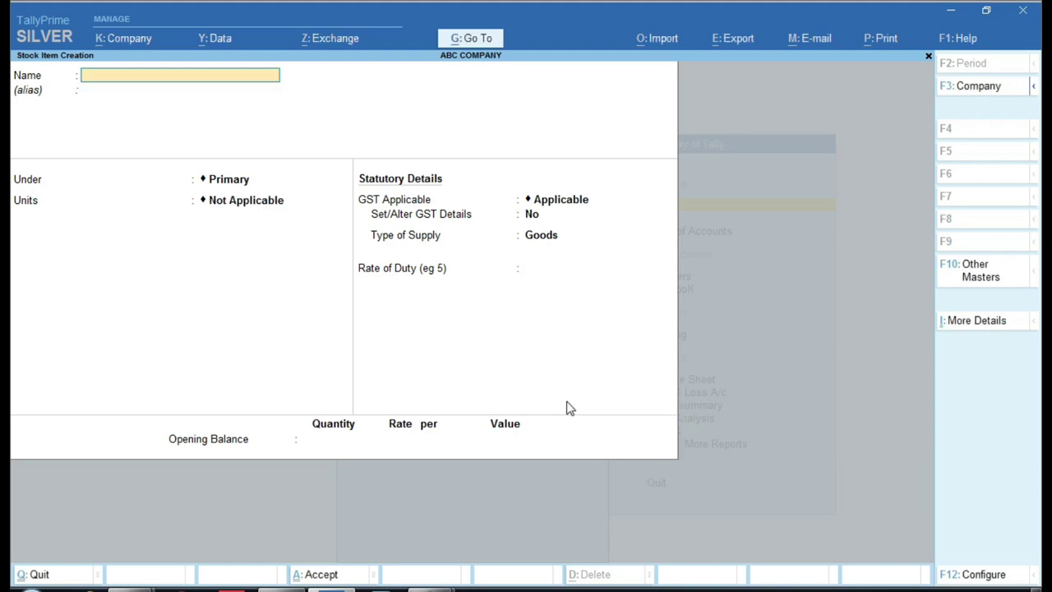
Step: Name the next stock item ITEM-B, keep it under Primary, and set its units to PCS
type("ITEM-A")
key("BackSpace")
type("B")
key("Return")
key("Return")
key("Down")
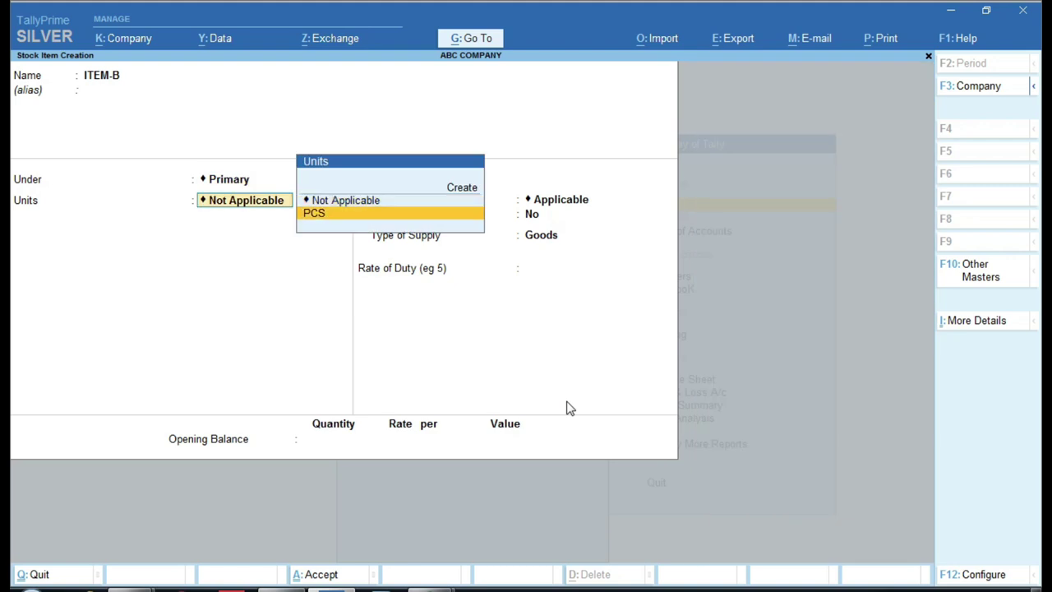
key("Return")
Step: Set Set/Alter GST Details to Yes for ITEM-B and assign the GST 5% HSN 123456 classification
key("Return")
key("Return")
type("y")
key("Return")
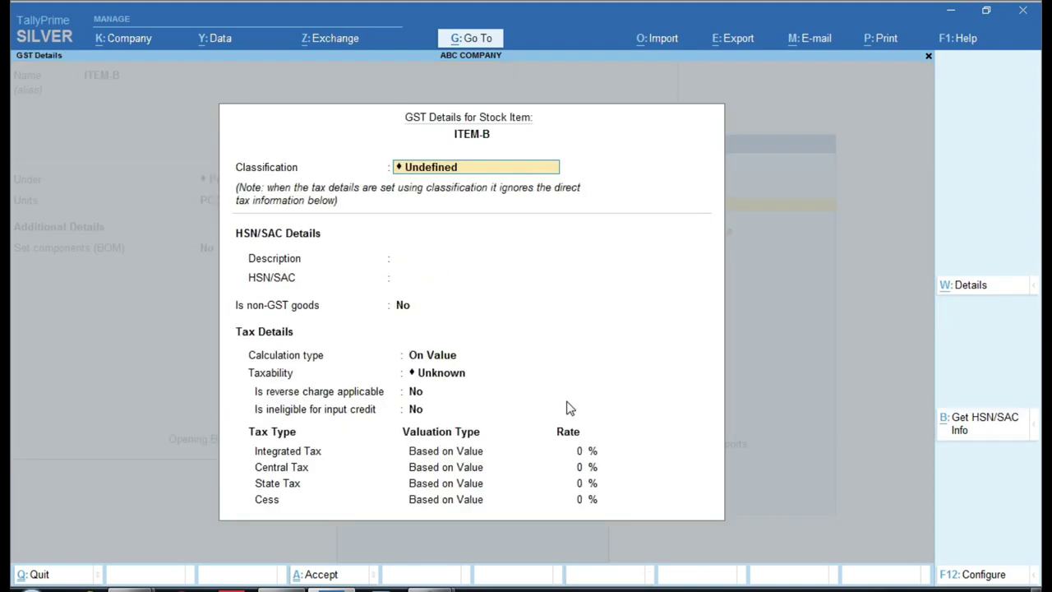
key("Down")
key("Down")
key("Down")
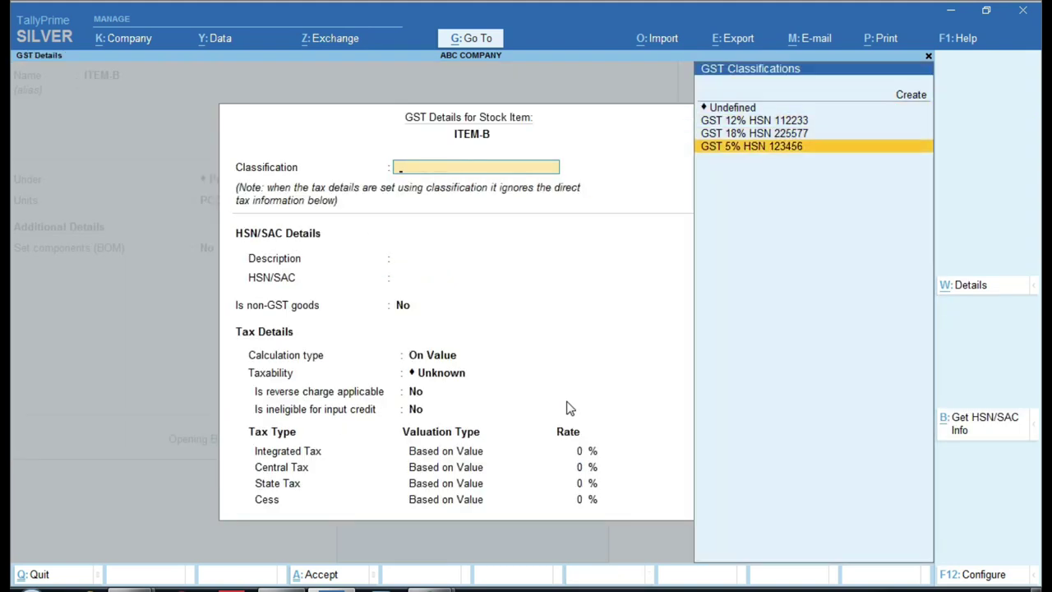
key("Return")
Step: Accept ITEM-B's remaining details and save the stock item
key("ctrl+a")
key("Return")
key("Return")
key("ctrl+a")
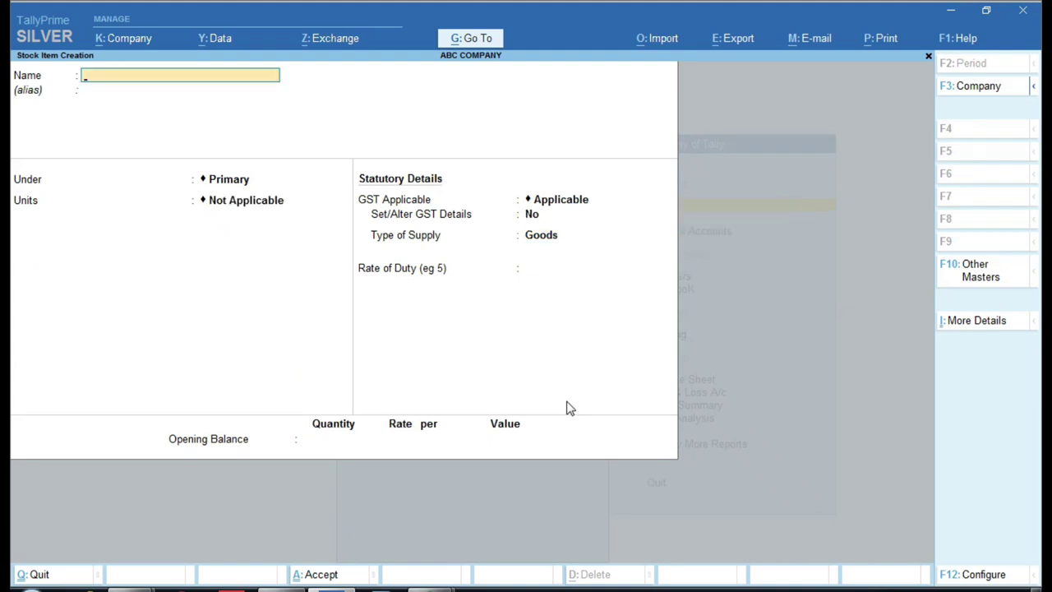
Step: Look up the second group's first item in the Excel worksheet and name the new stock item ITEM-D
mouse_move(442, 588)
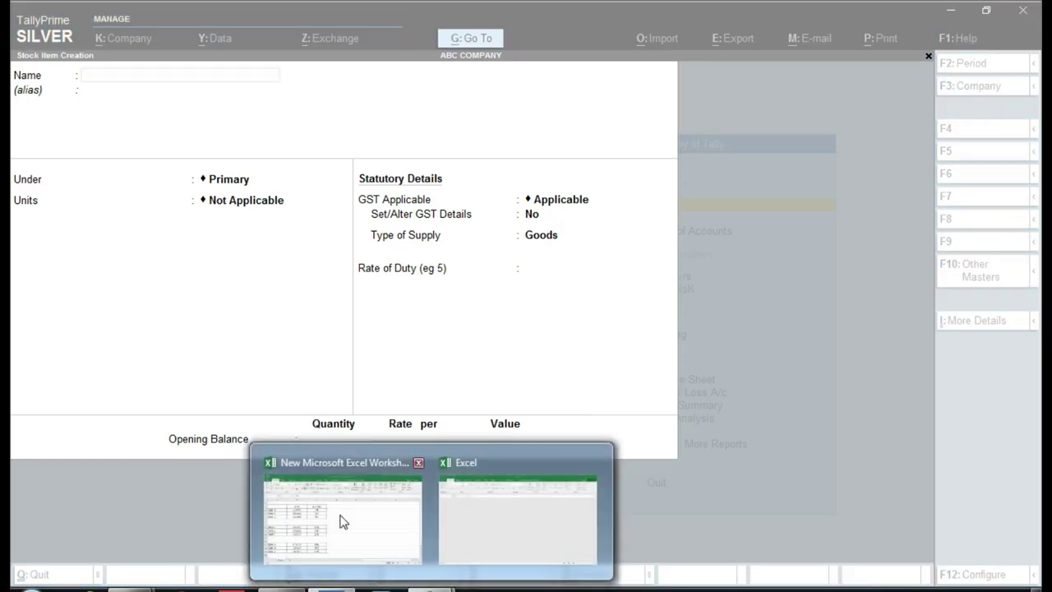
left_click(361, 504)
left_click(69, 346)
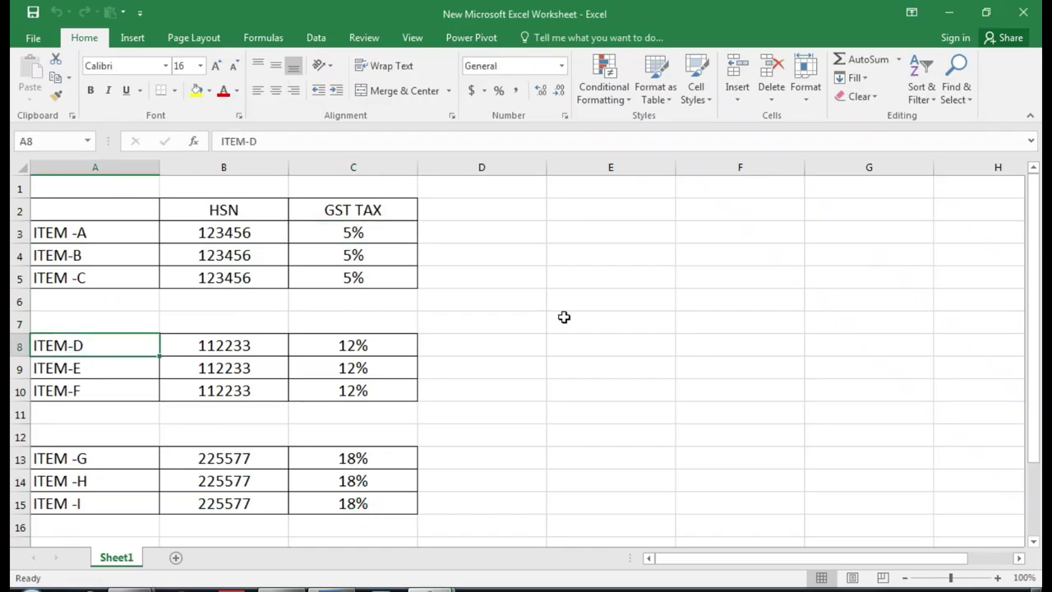
key("alt+Tab")
key("ctrl+alt+v")
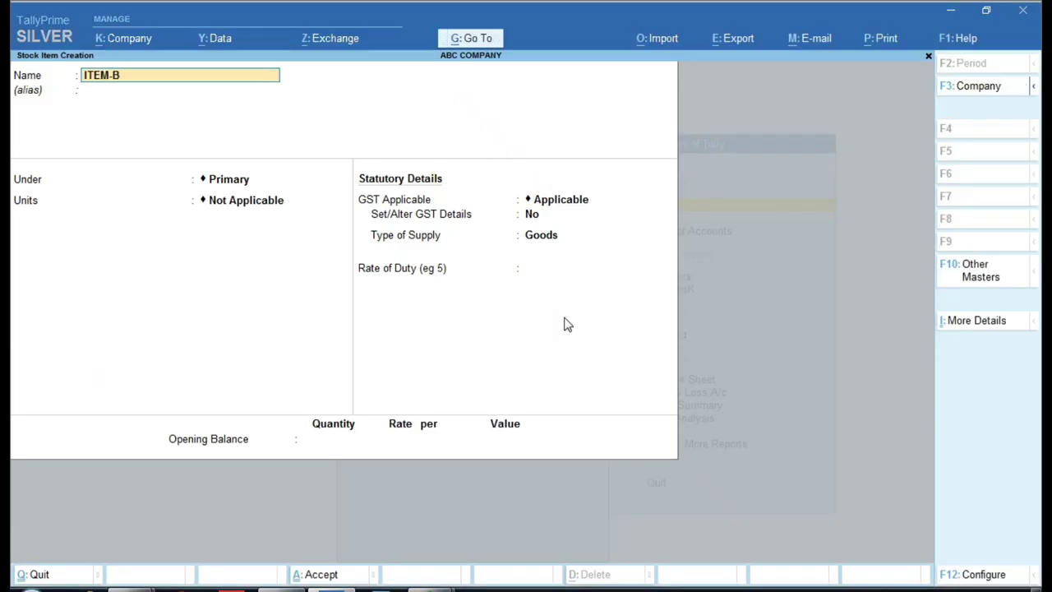
key("Return")
key("Return")
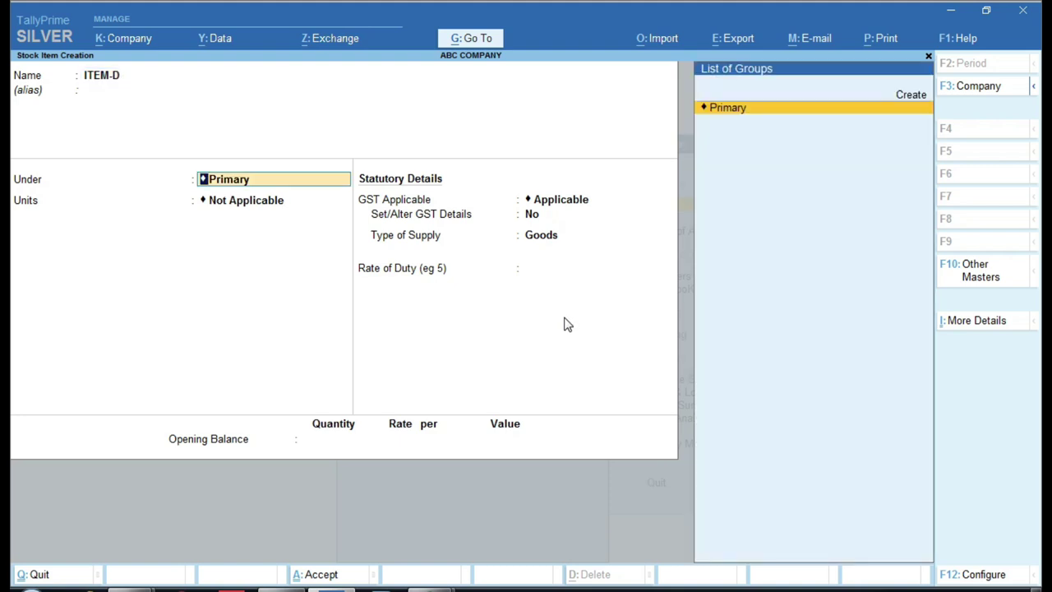
Step: Keep ITEM-D under Primary with GST Applicable, and set its units to PCS
key("Return")
key("Down")
key("Return")
key("Return")
key("Return")
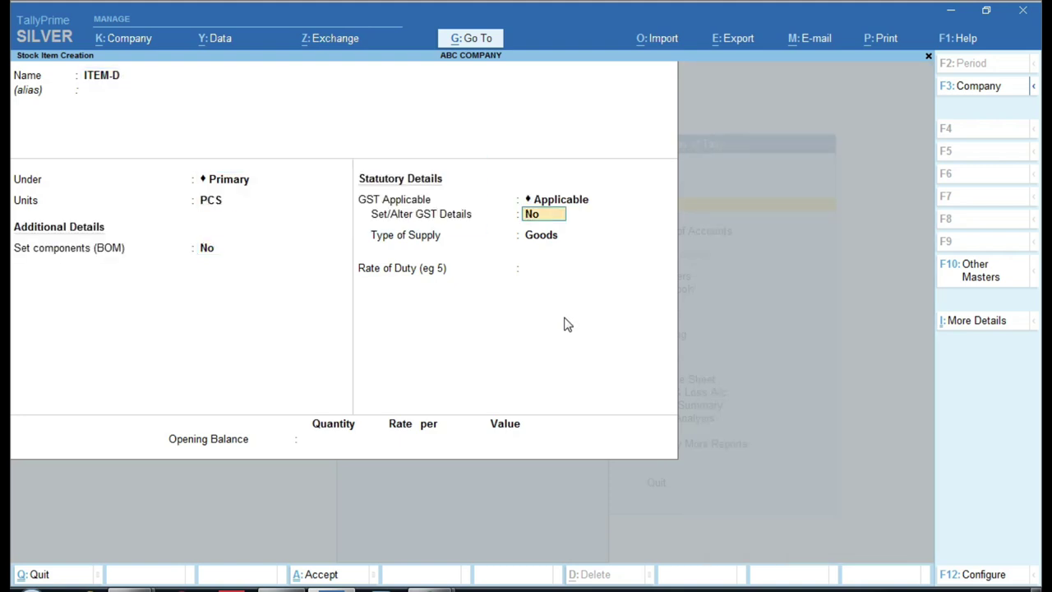
Step: Set Set/Alter GST Details to Yes for ITEM-D and check the item's GST tax rate in the Excel worksheet
key("y")
key("Return")
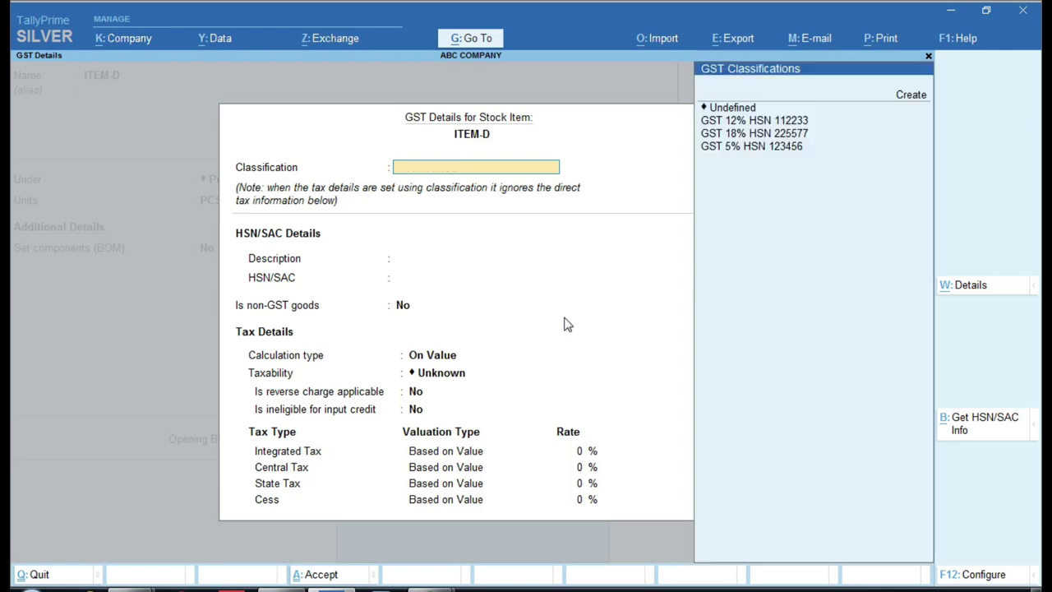
key("alt+Tab")
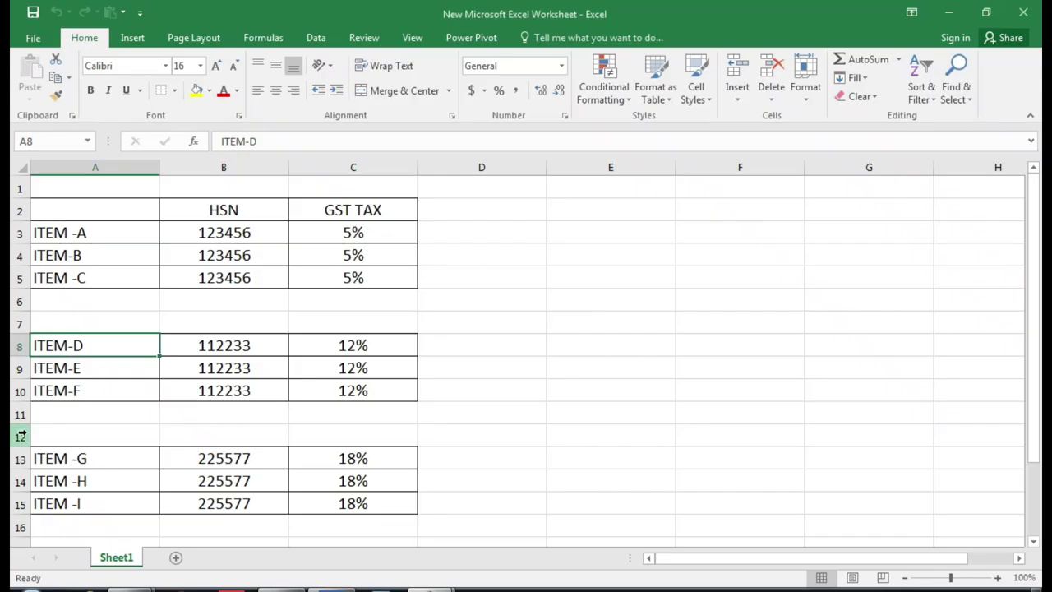
left_click(393, 356)
key("alt+Tab")
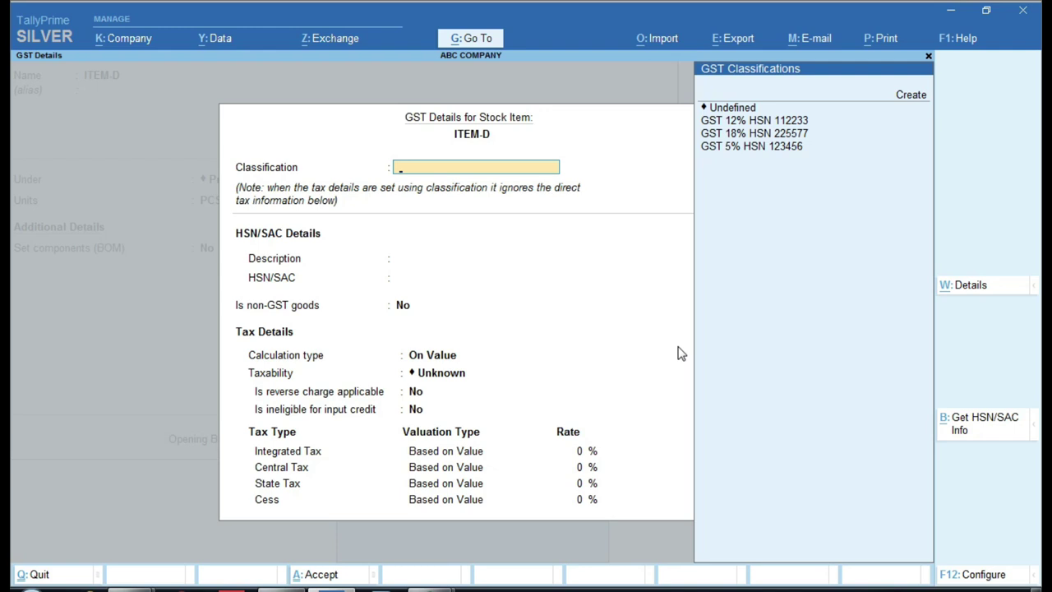
Step: Assign the GST 12% HSN 112233 classification to ITEM-D, save the stock item, and leave stock item creation
key("Down")
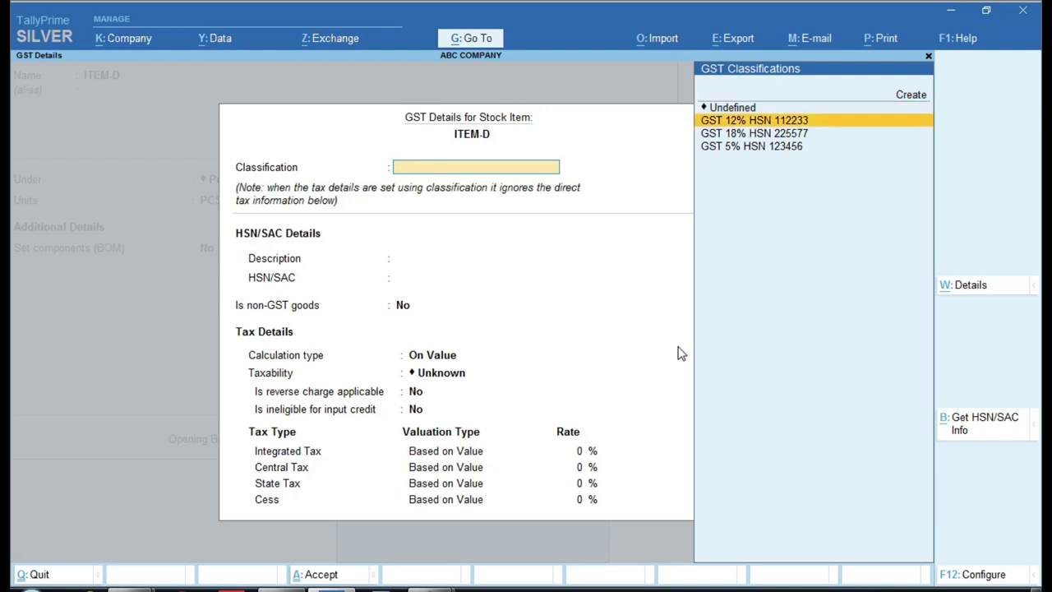
key("Return")
key("Return")
key("Return")
key("Return")
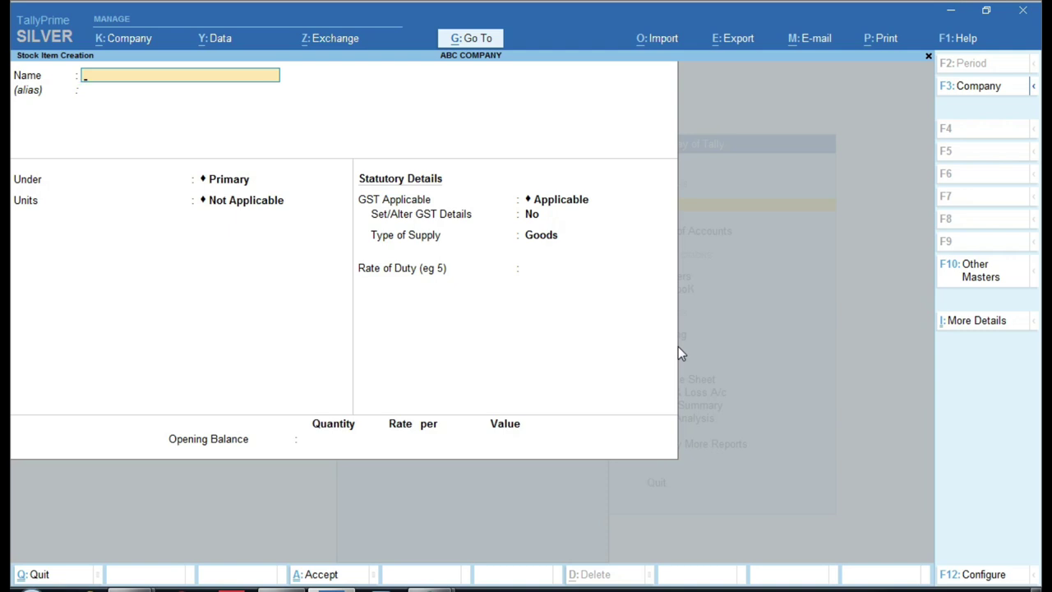
key("Escape")
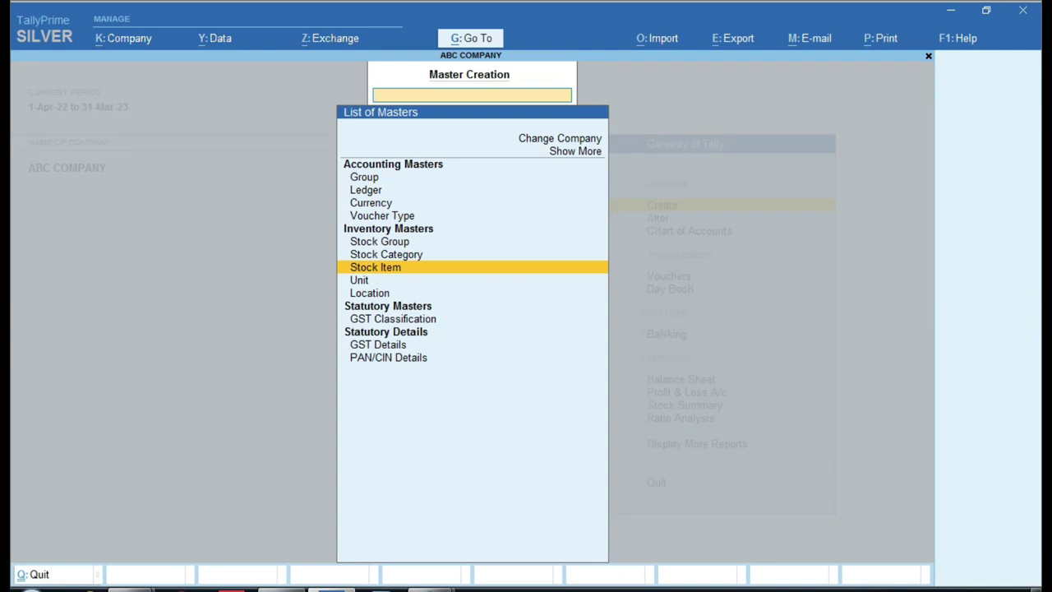
Step: Switch to the Excel worksheet, check ITEM-D's HSN code and GST tax rate, and return to TallyPrime
mouse_move(432, 587)
left_click(369, 549)
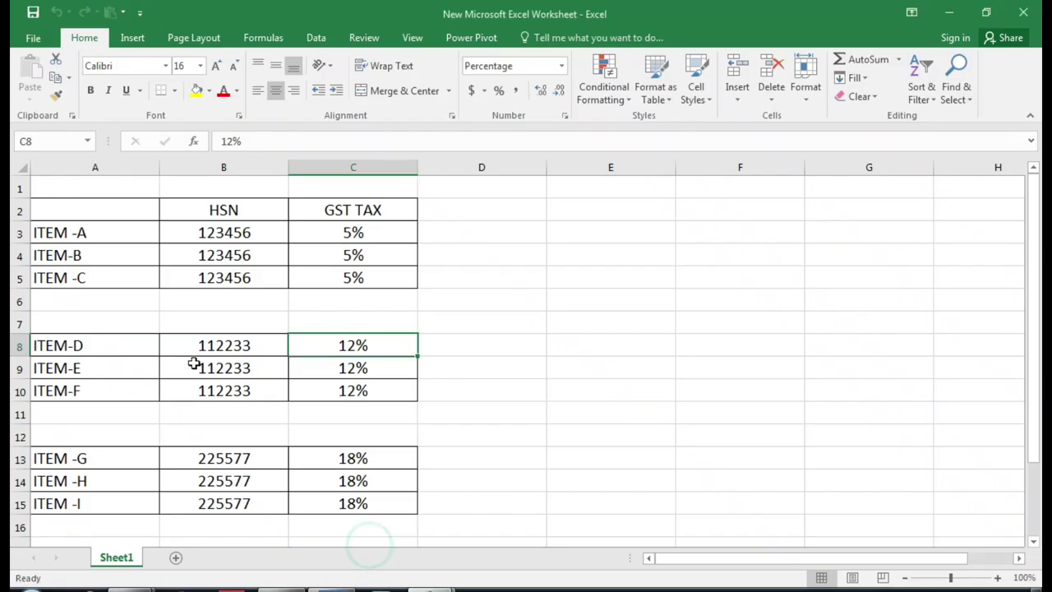
left_click(224, 343)
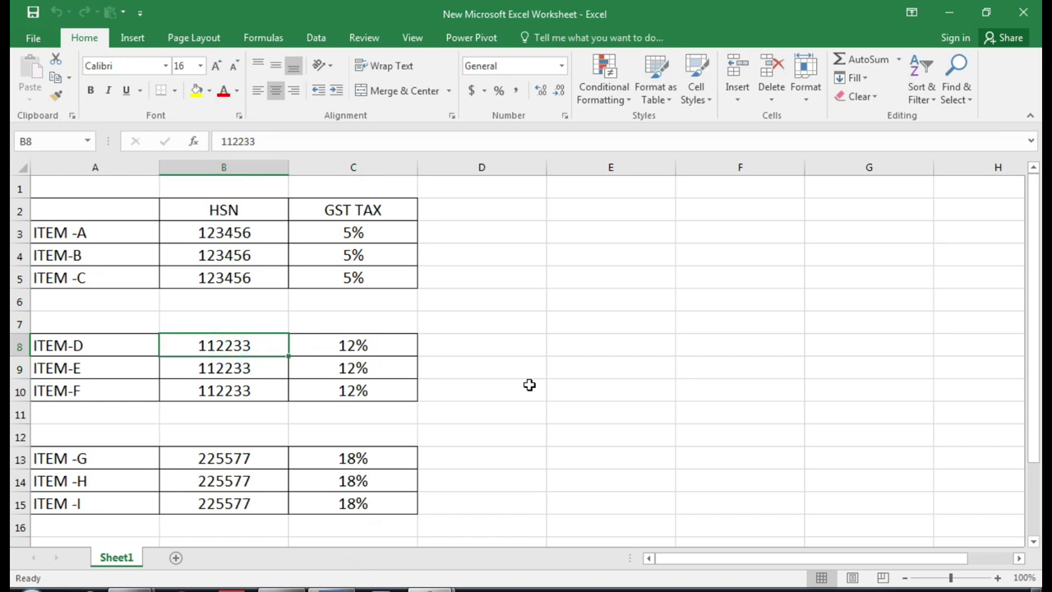
key("Right")
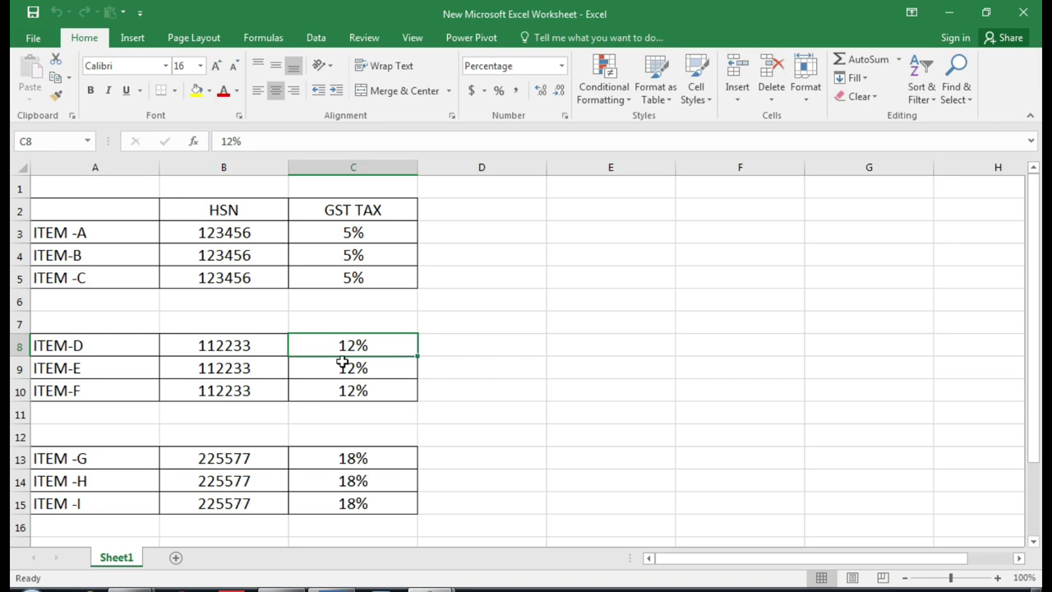
left_click(278, 352)
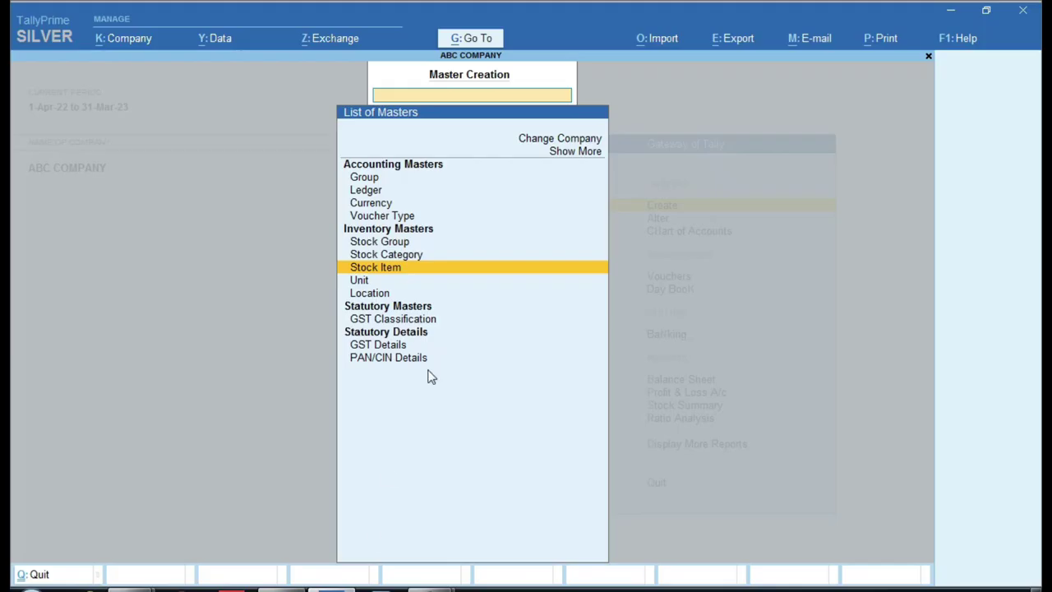
Step: Leave master creation and open the list of existing GST classifications for alteration
left_click(430, 324)
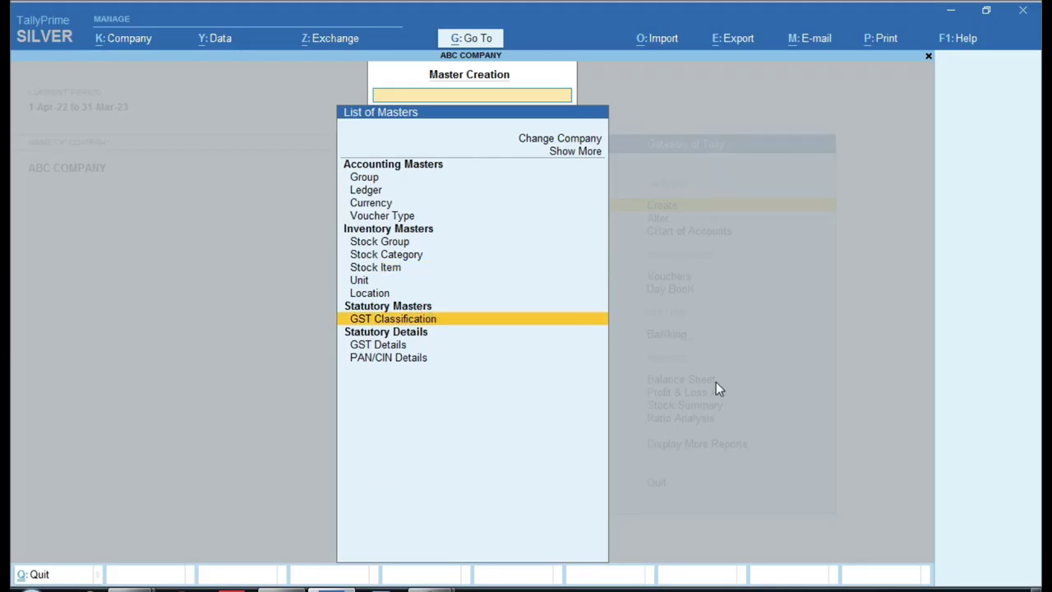
key("Escape")
key("Down")
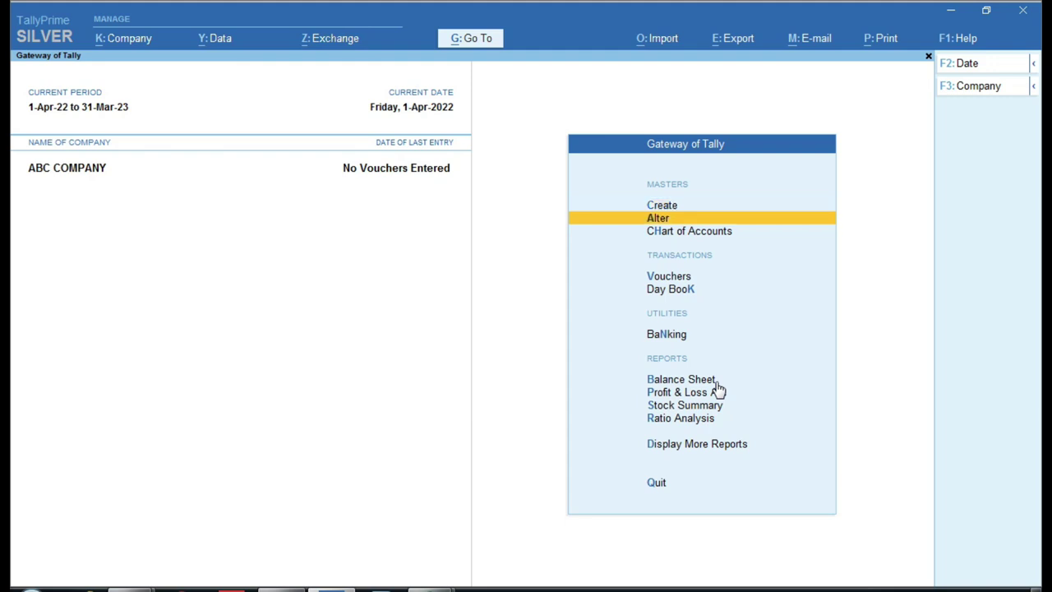
key("Return")
key("Down")
key("Down")
key("Down")
key("Down")
key("Down")
key("Down")
key("Down")
key("Down")
key("Down")
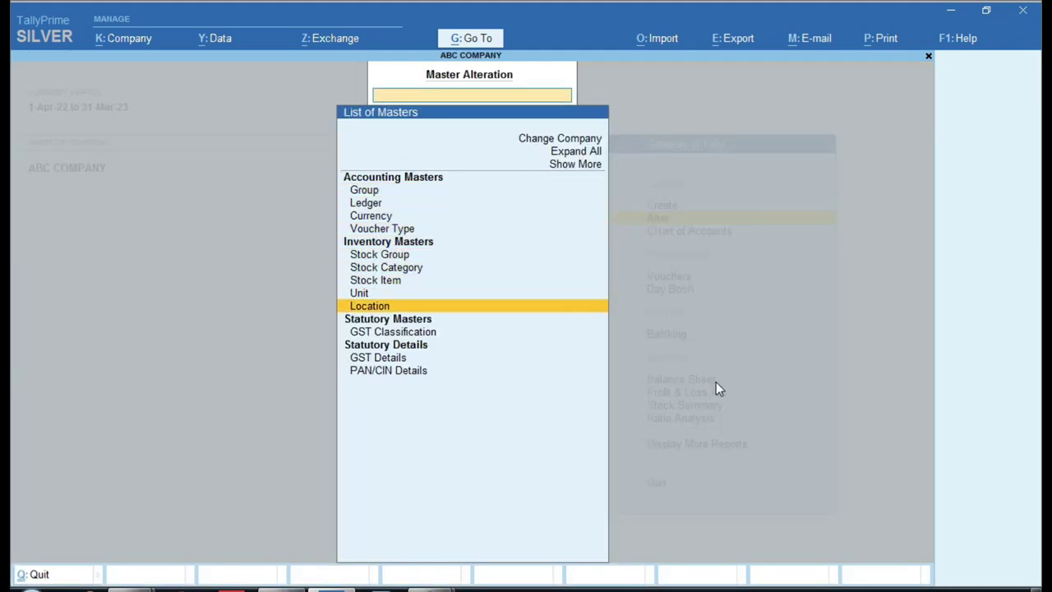
key("Return")
Step: Open the GST 12% HSN 112233 classification, review its HSN and tax details, and close it without saving
key("Down")
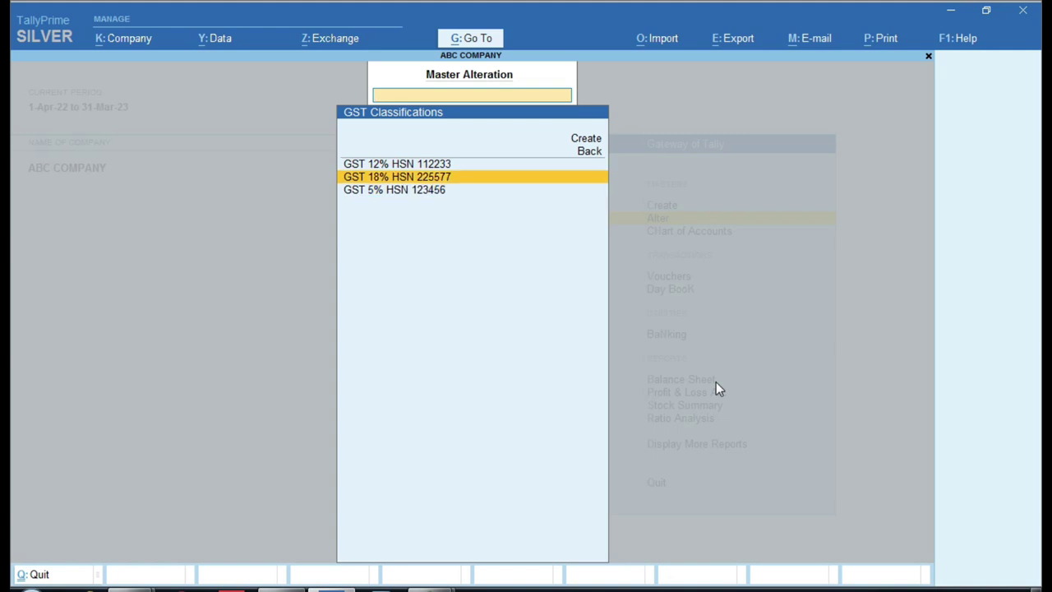
key("Up")
key("Return")
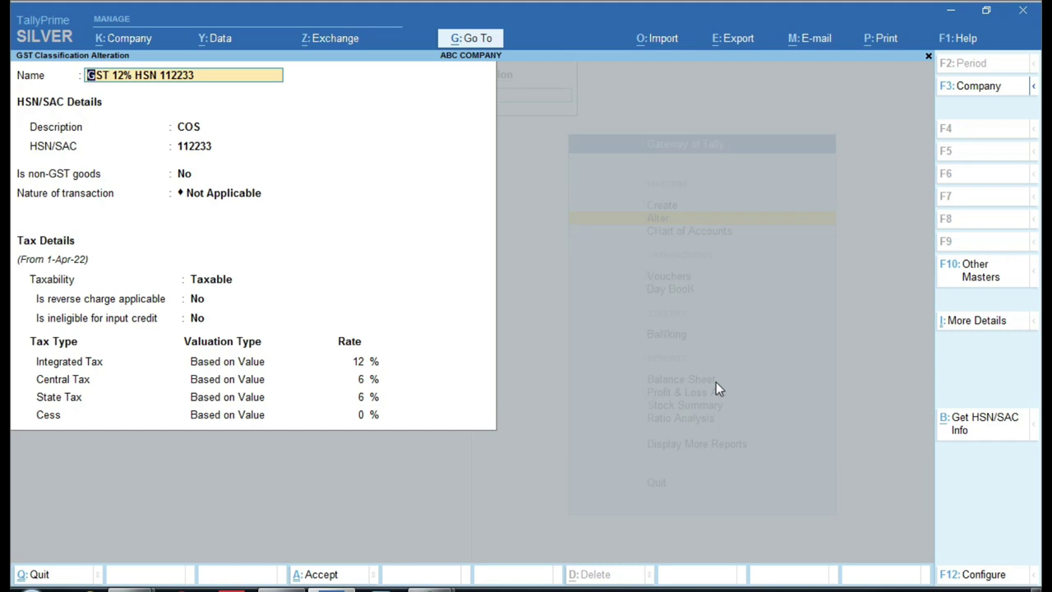
key("Escape")
key("y")
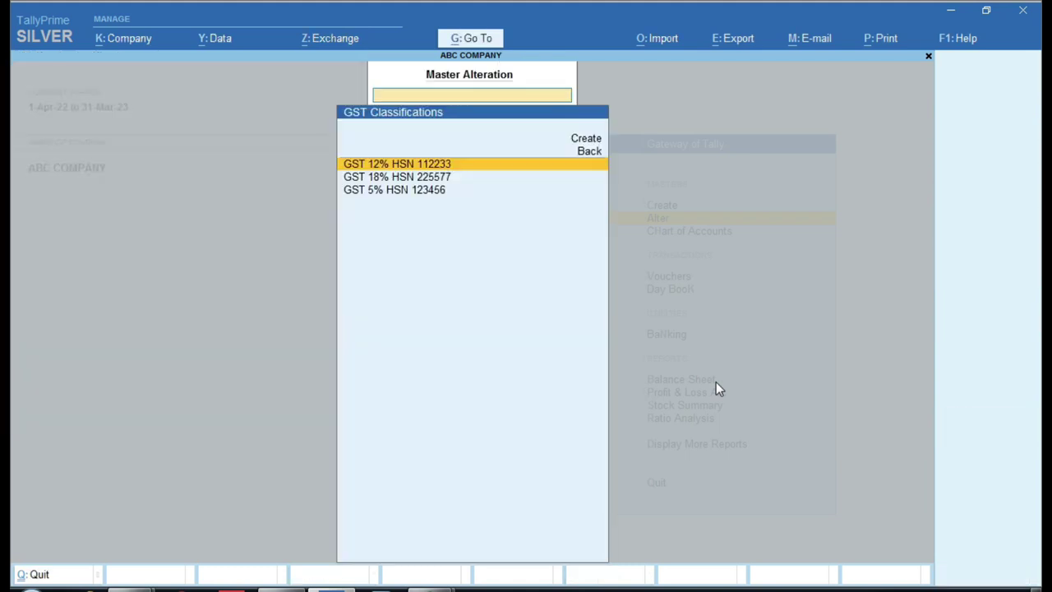
key("Escape")
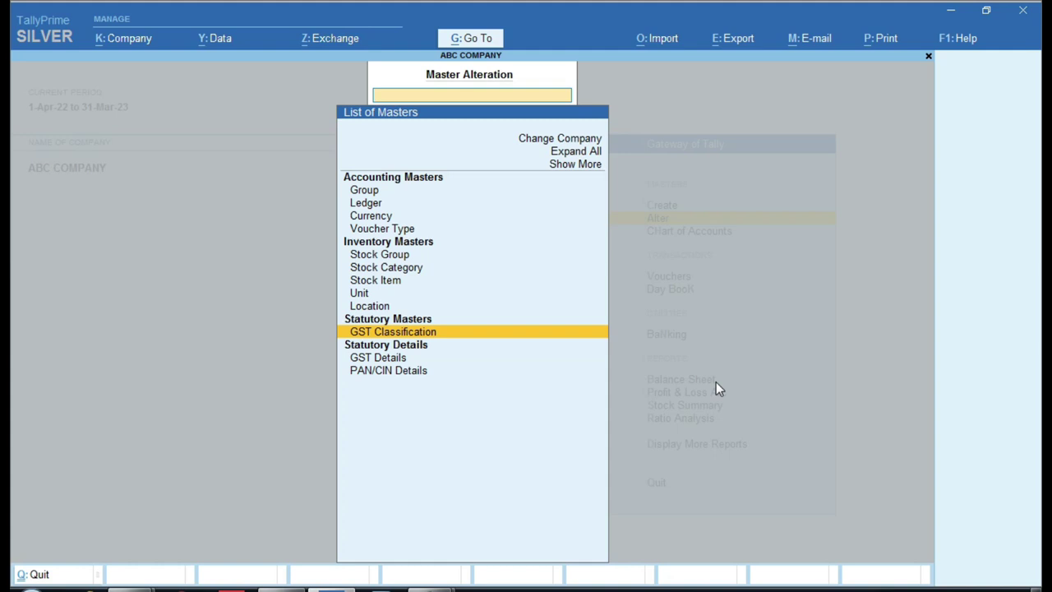